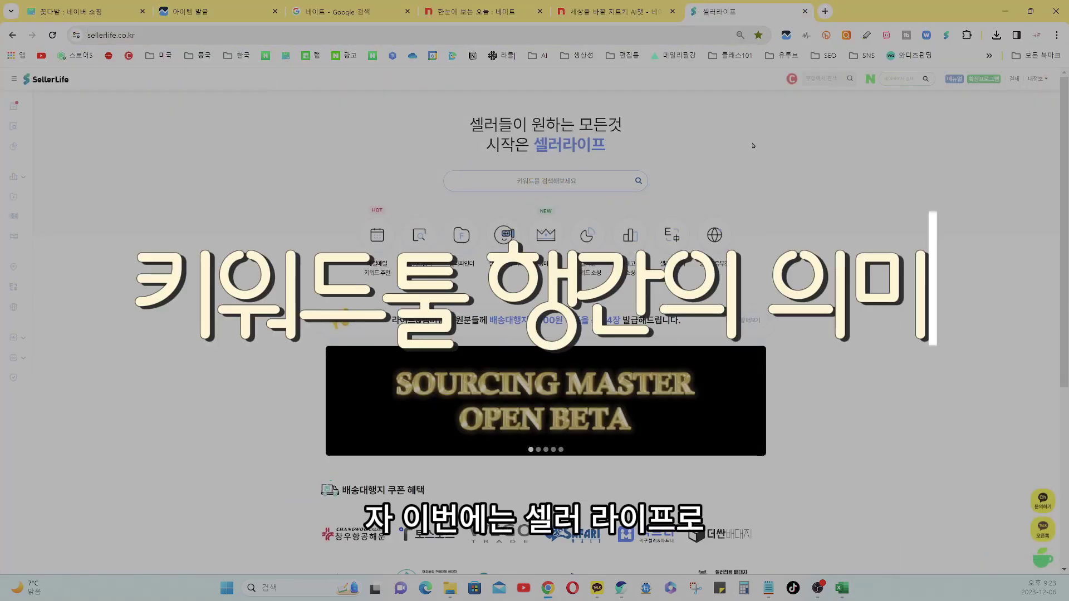
Search for the keyword 꽃다발 and examine its statistics and the related keyword lists for each marketplace
left_click(540, 181)
type("꼬다발")
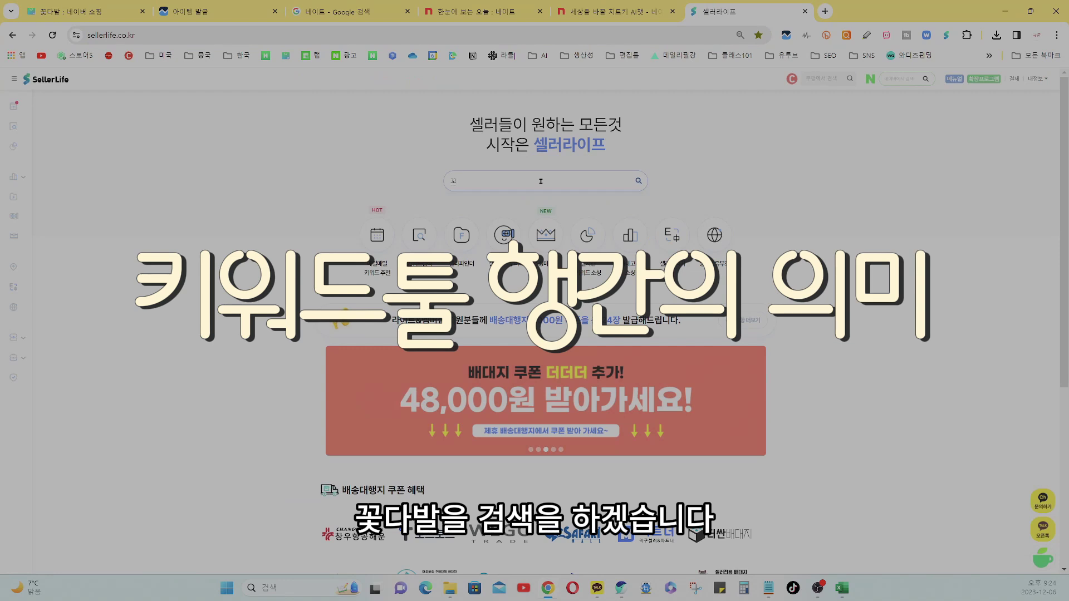
key("Return")
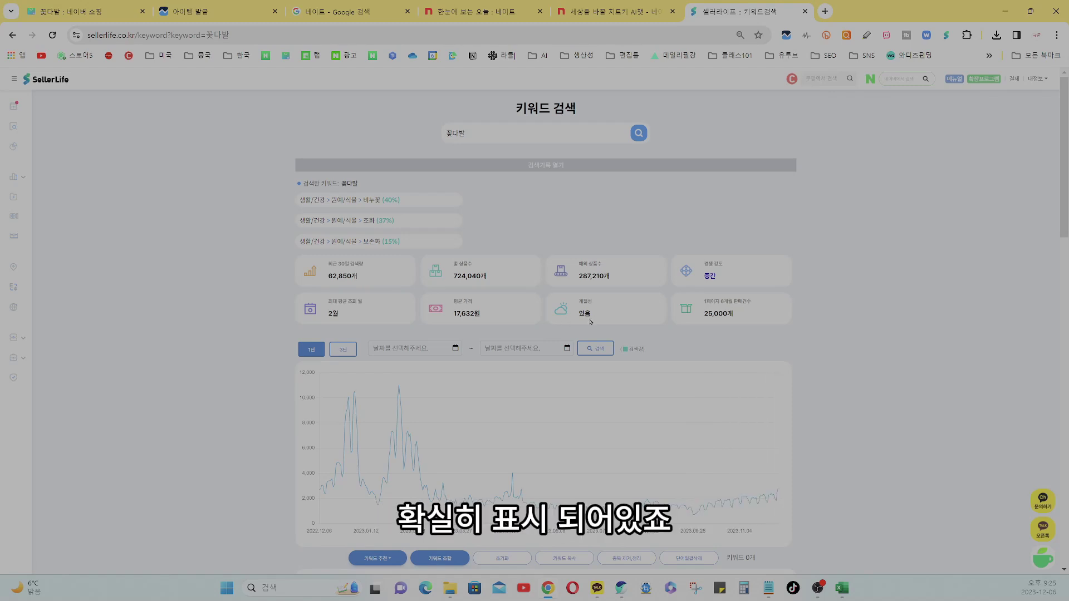
scroll(591, 321, "down", 6)
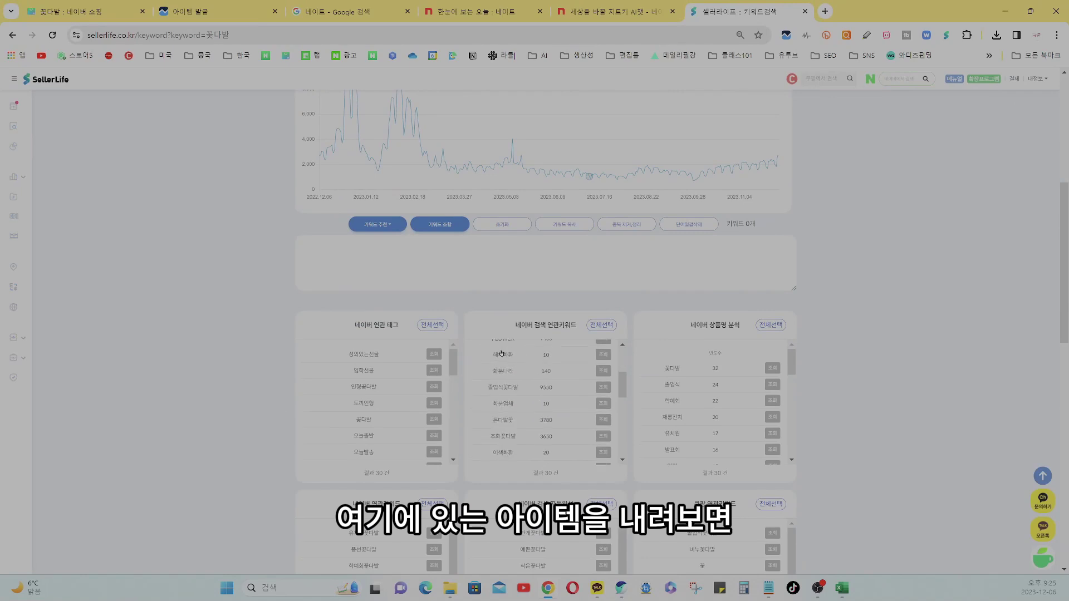
scroll(368, 356, "down", 3)
scroll(360, 224, "down", 2)
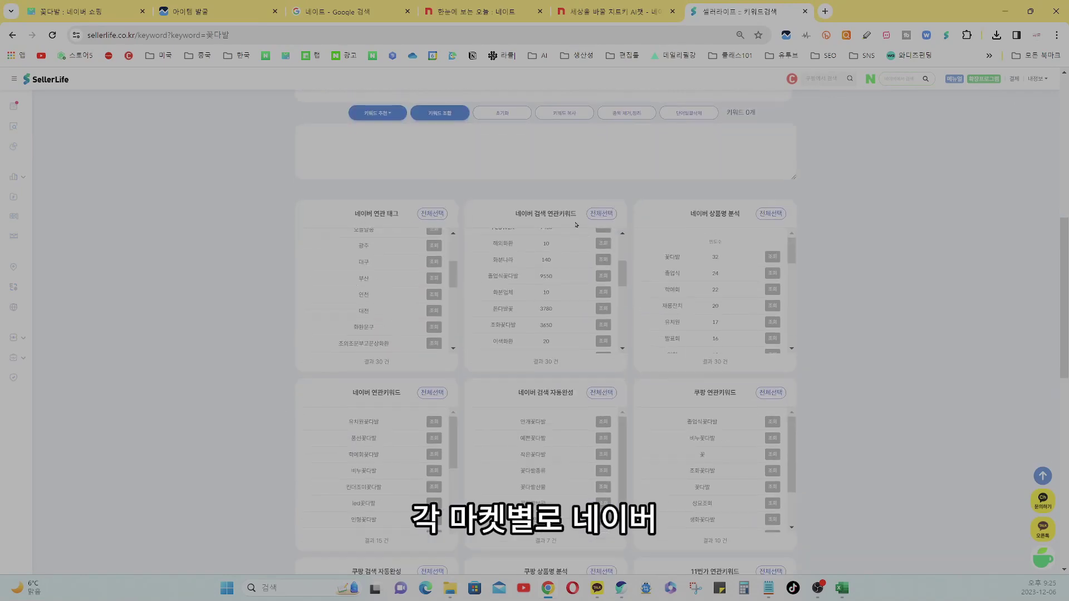
scroll(476, 369, "down", 6)
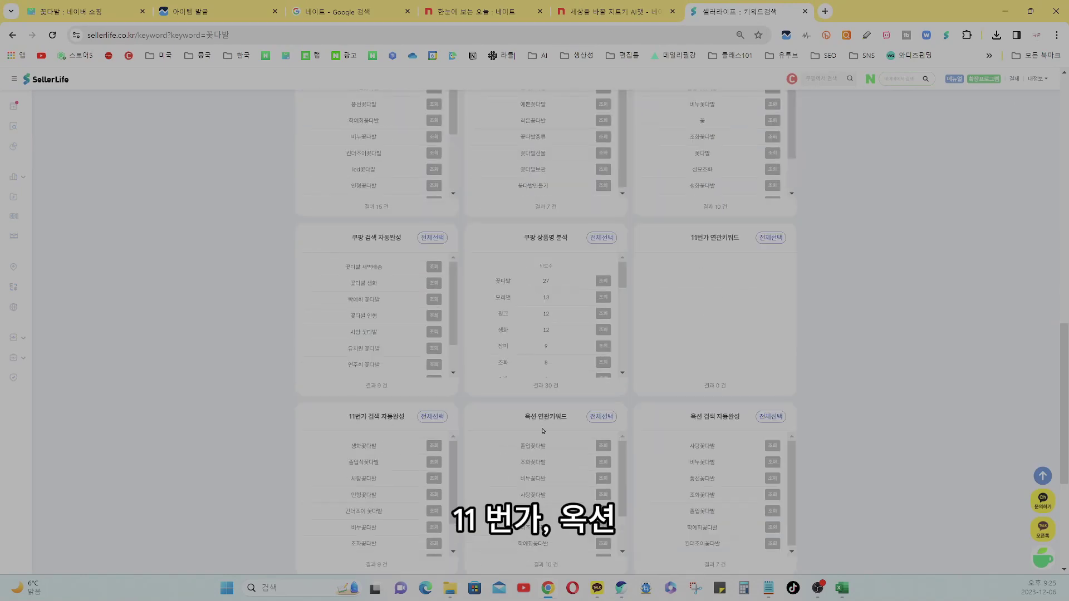
scroll(716, 429, "down", 4)
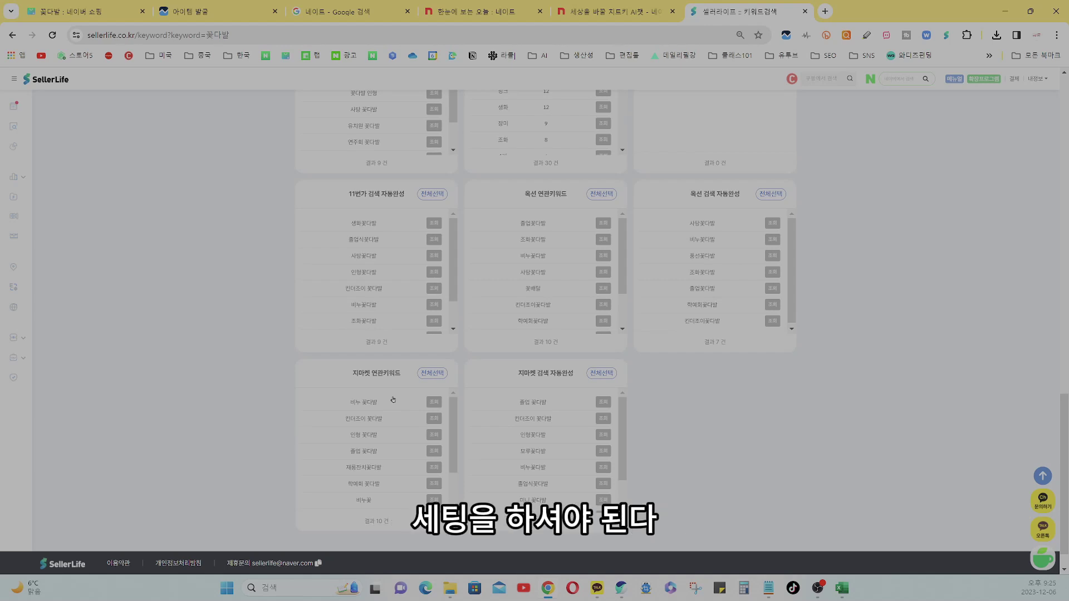
Generate 20 recommended keywords for 꽃다발 and highlight the resulting keyword list
scroll(269, 358, "up", 14)
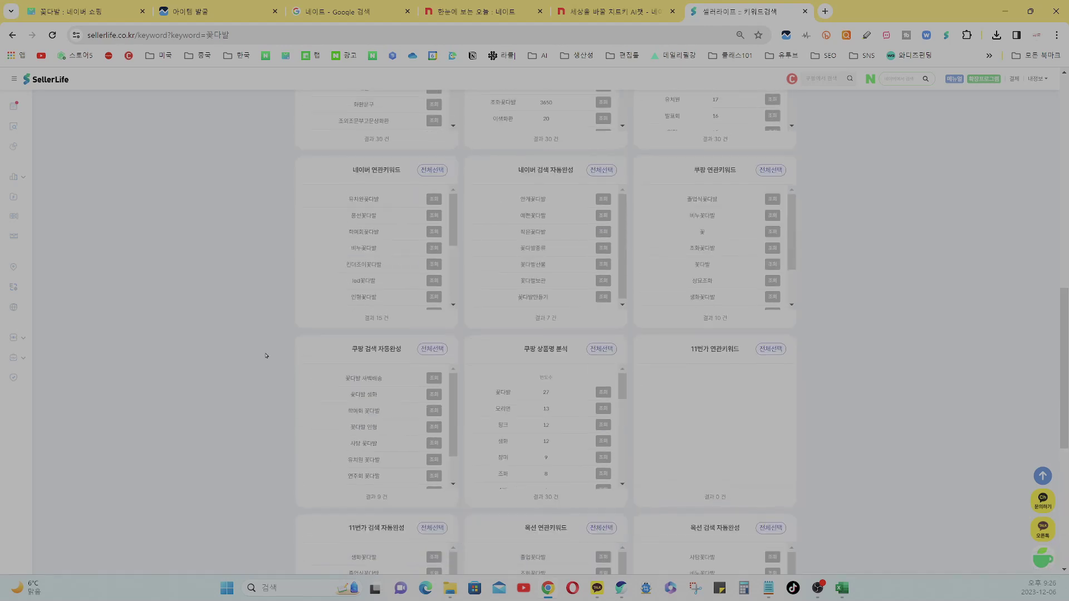
scroll(260, 353, "down", 2)
left_click(376, 224)
left_click(372, 256)
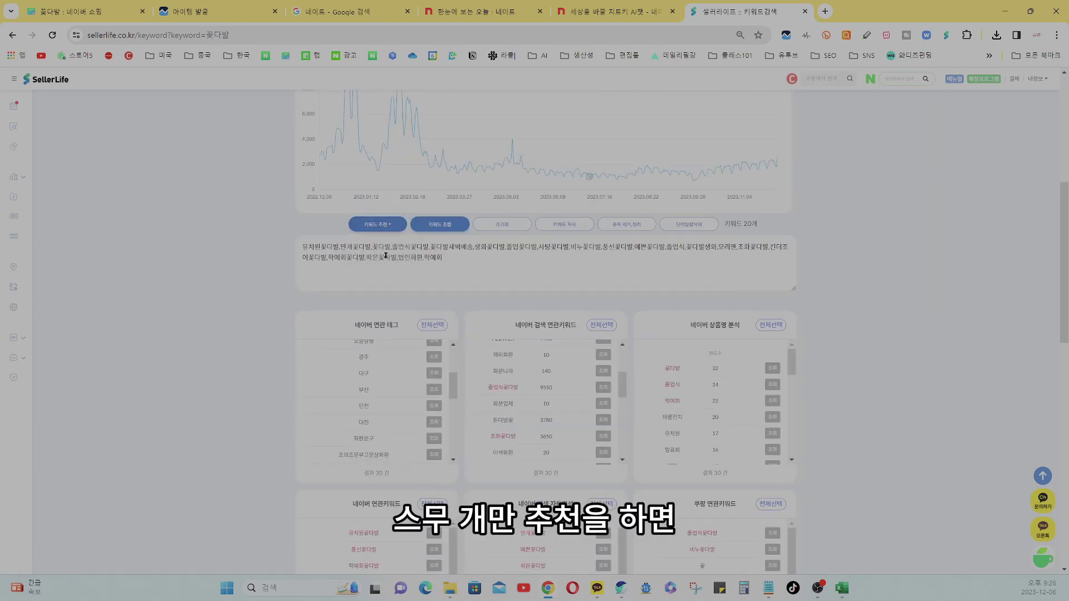
left_click_drag(442, 258, 303, 247)
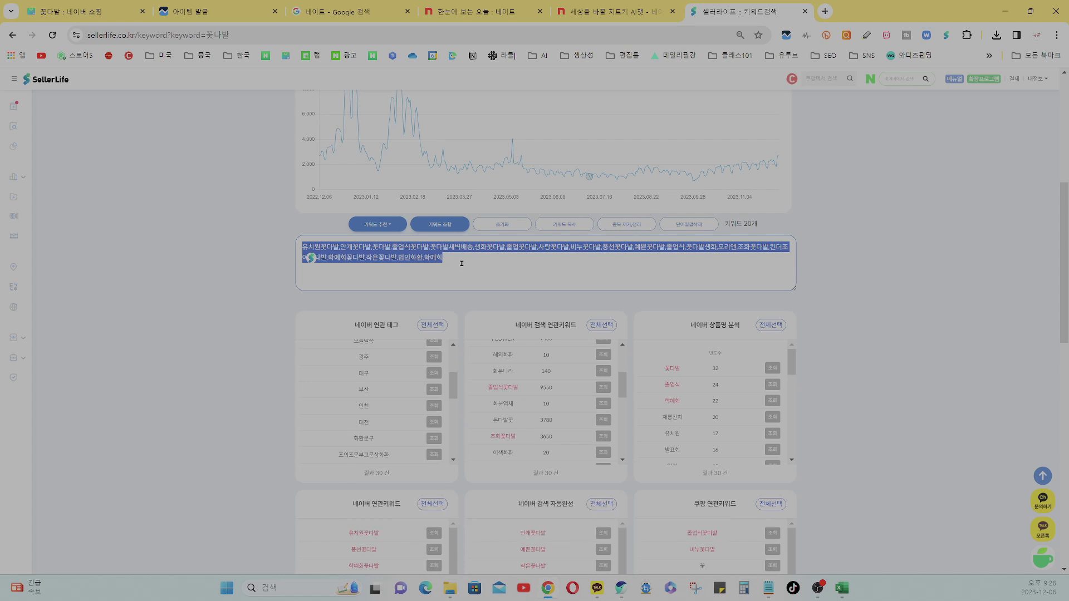
Examine the category breakdown of the searched keyword, highlighting the 비누꽃 category
scroll(461, 263, "down", 8)
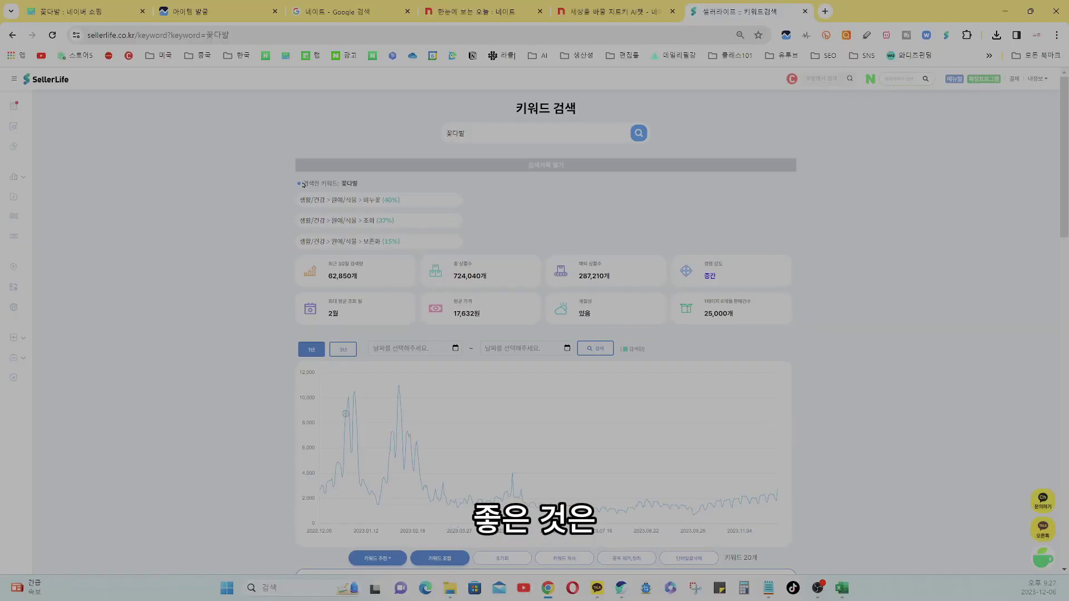
left_click_drag(303, 184, 363, 187)
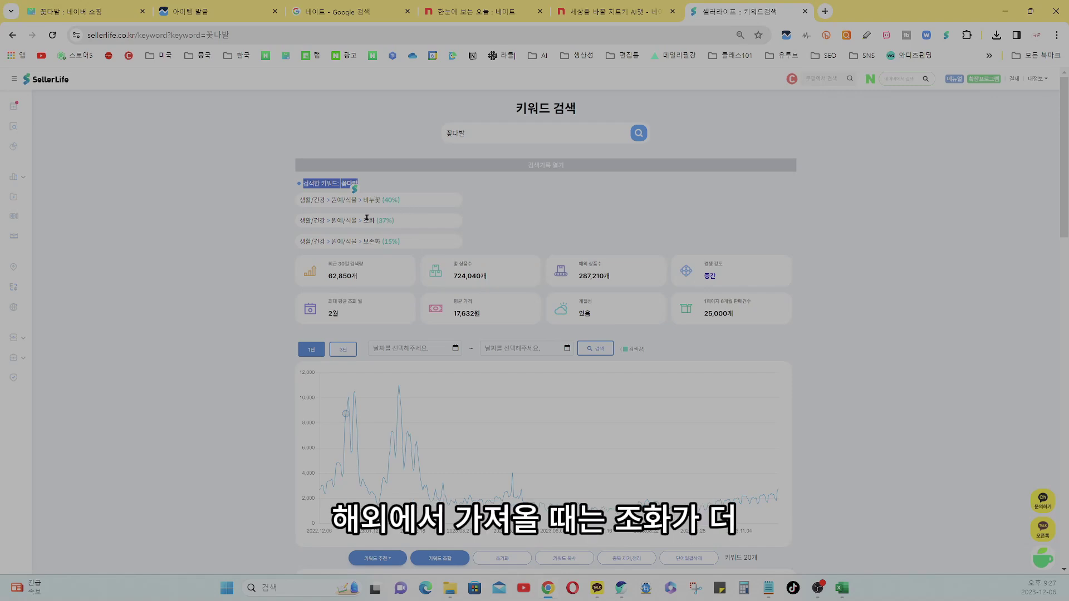
left_click_drag(362, 220, 378, 201)
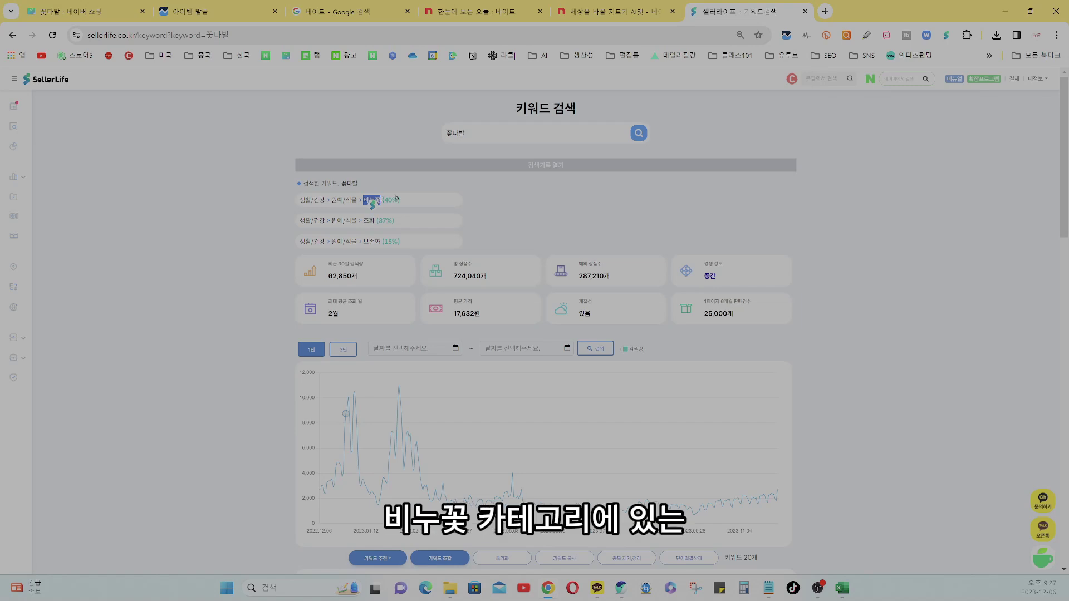
left_click(478, 205)
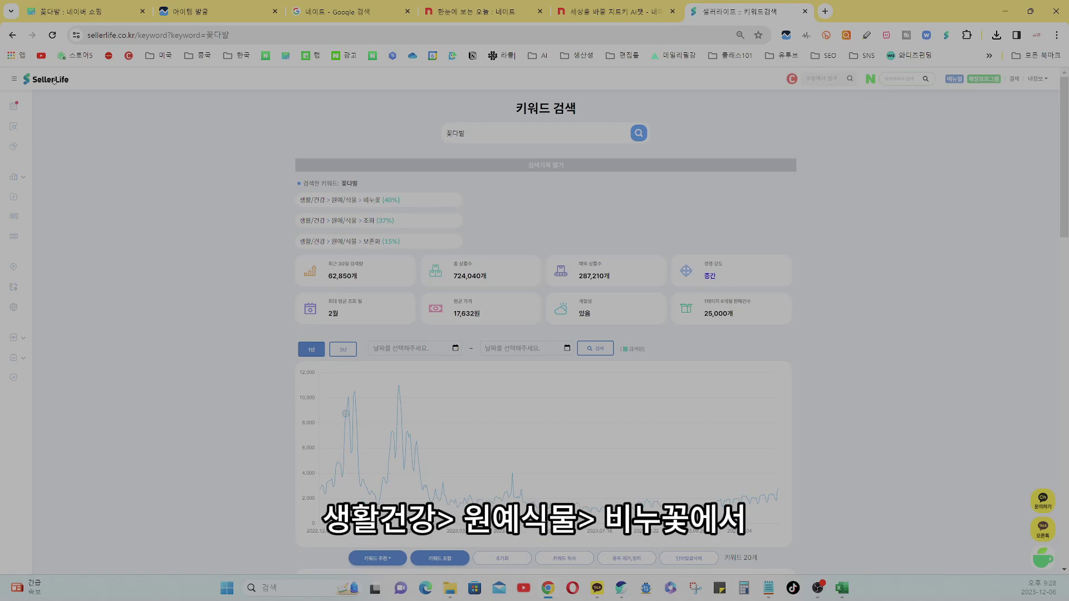
Run 카테고리 소싱 for the category 생활/건강 > 원예/식물 > 비누꽃
left_click(36, 177)
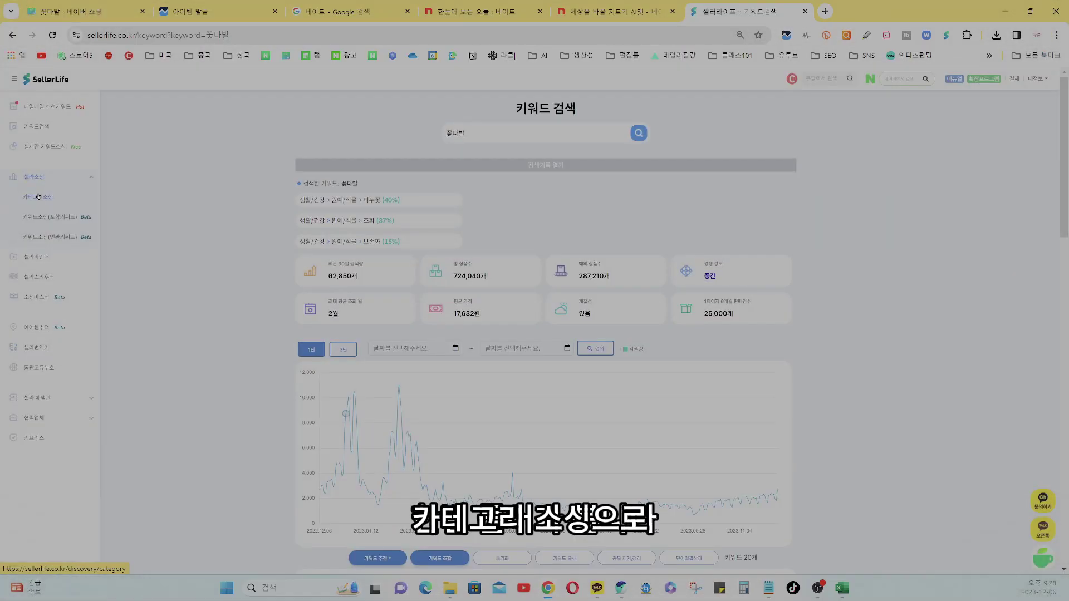
left_click(38, 196)
left_click(485, 136)
scroll(484, 188, "down", 2)
left_click(478, 205)
left_click(604, 136)
scroll(612, 173, "down", 2)
left_click(566, 187)
left_click(802, 138)
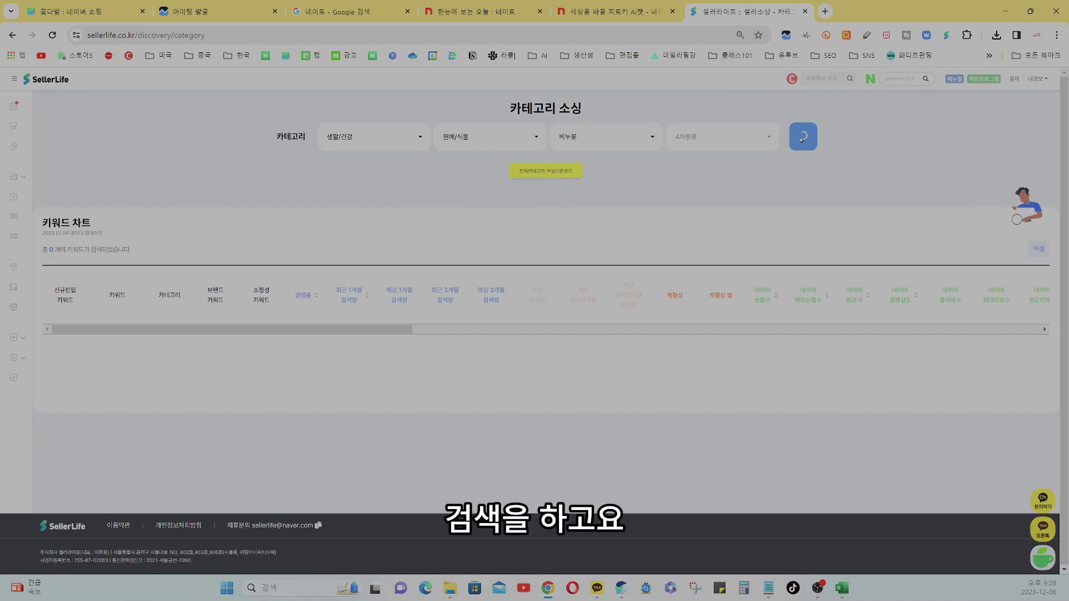
Look over the 비누꽃 keyword chart and export it to an Excel file
scroll(199, 250, "down", 2)
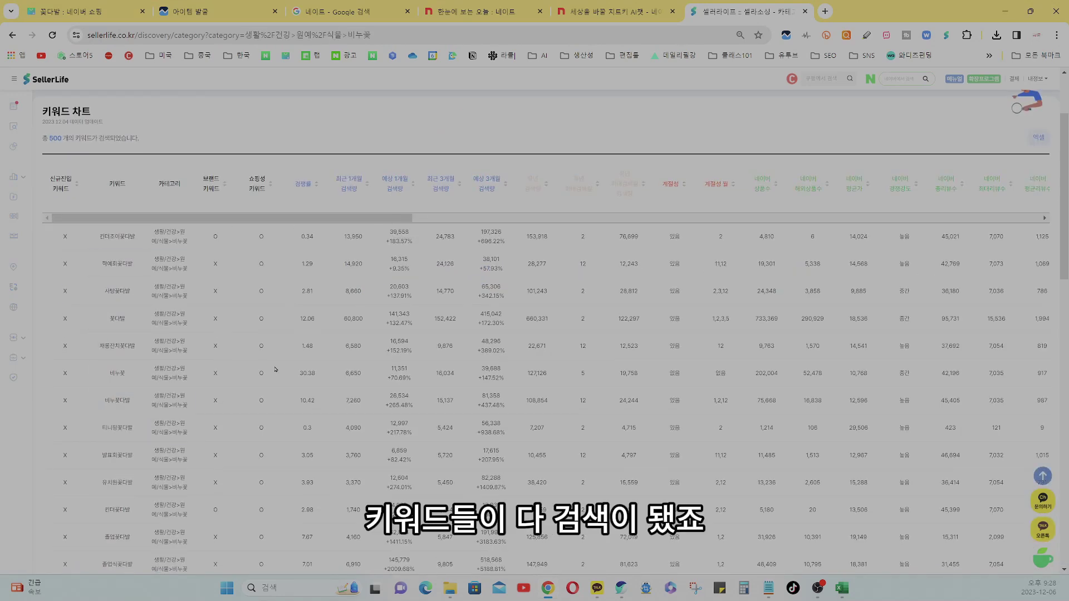
scroll(199, 250, "up", 2)
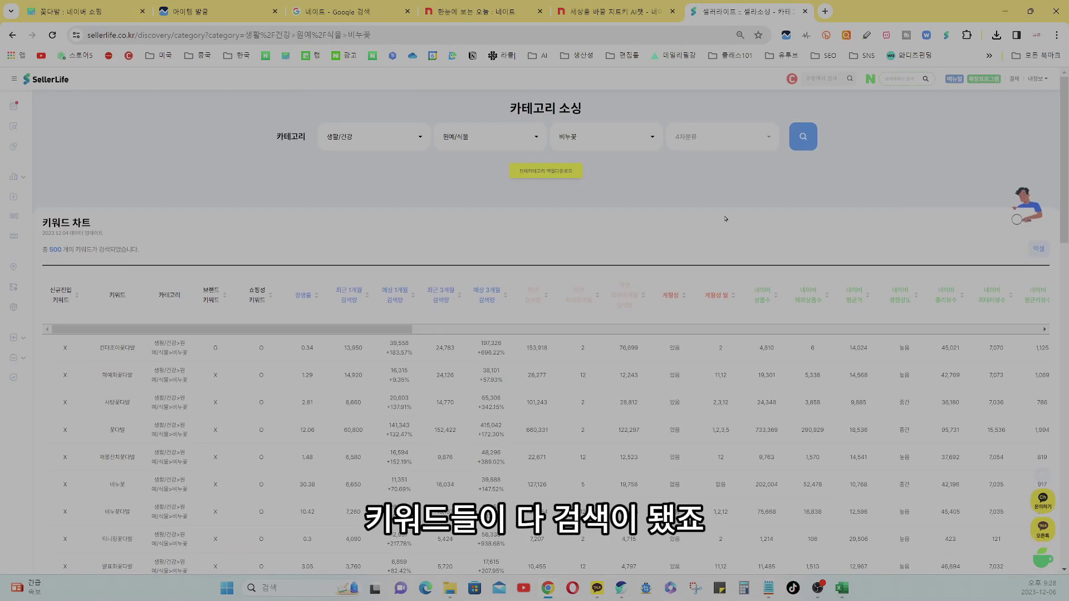
left_click(1037, 250)
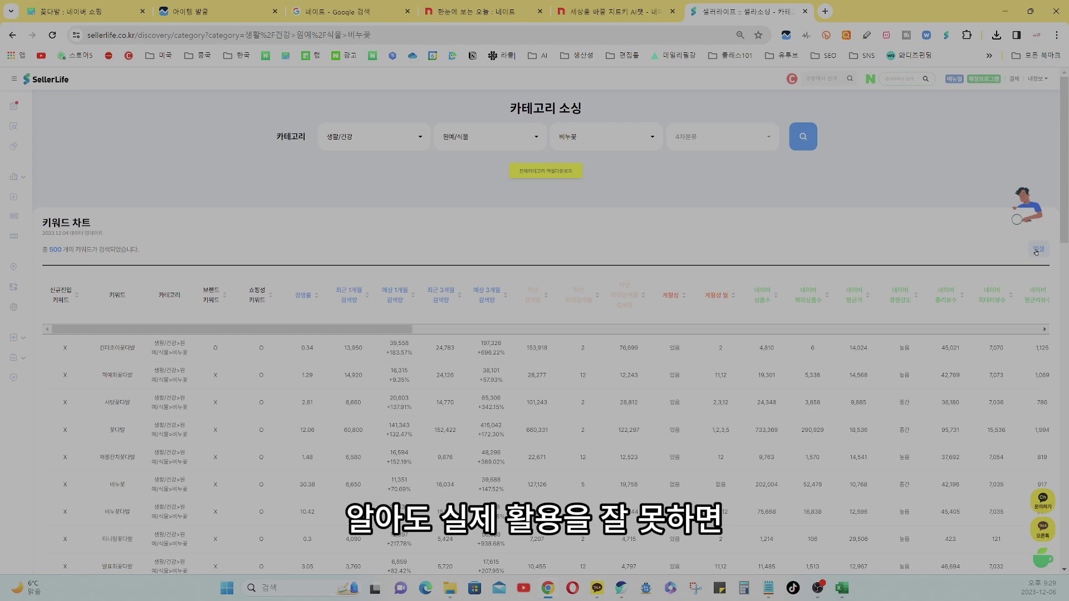
left_click(1036, 250)
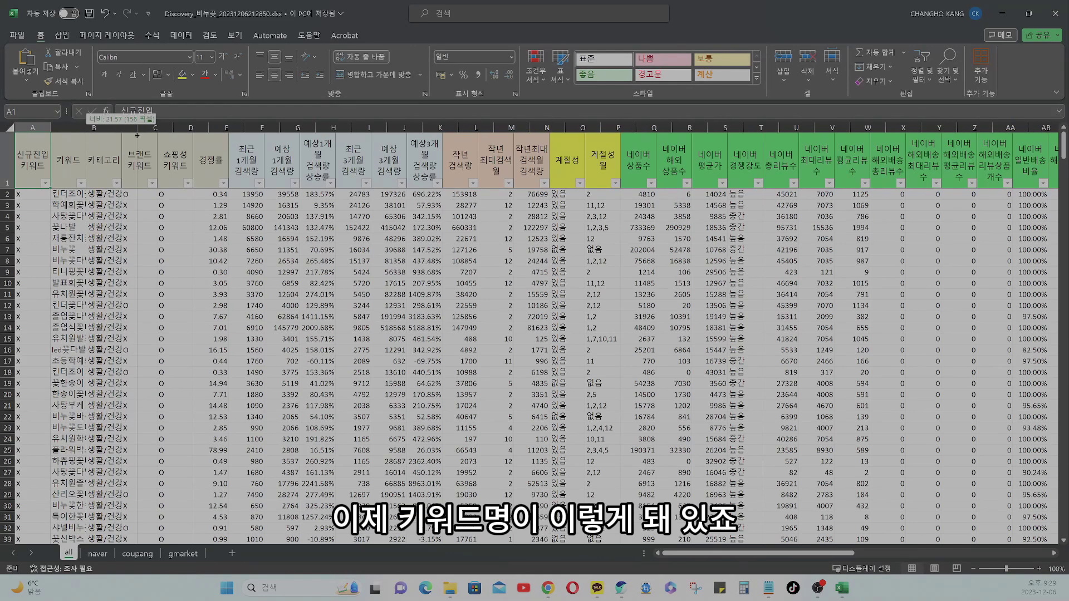
Widen the 키워드 and 카테고리 columns in the exported workbook so their full text fits
double_click(86, 128)
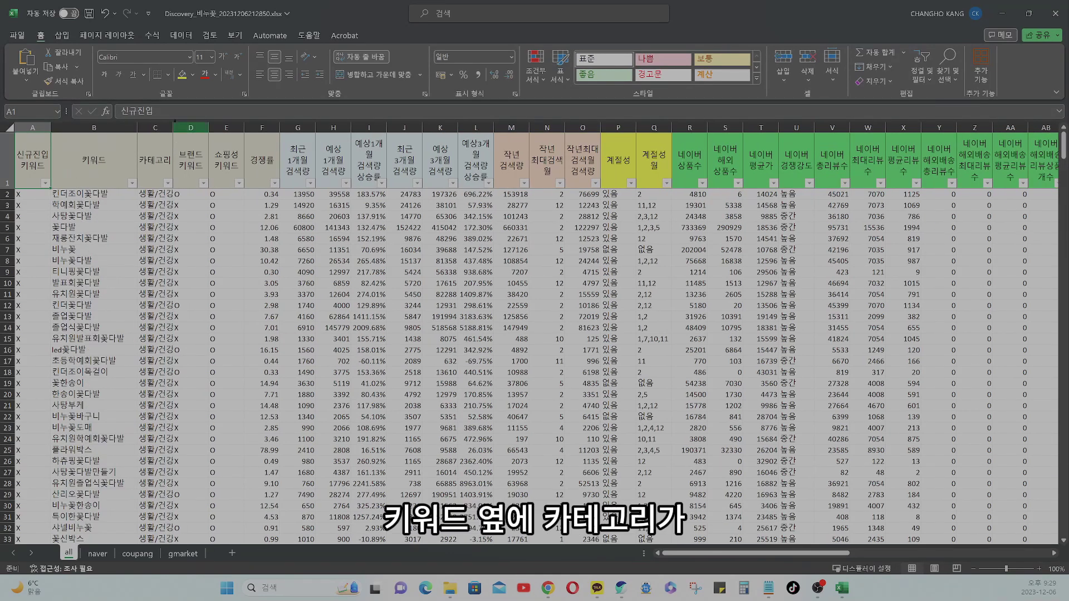
double_click(173, 127)
left_click_drag(250, 129, 281, 129)
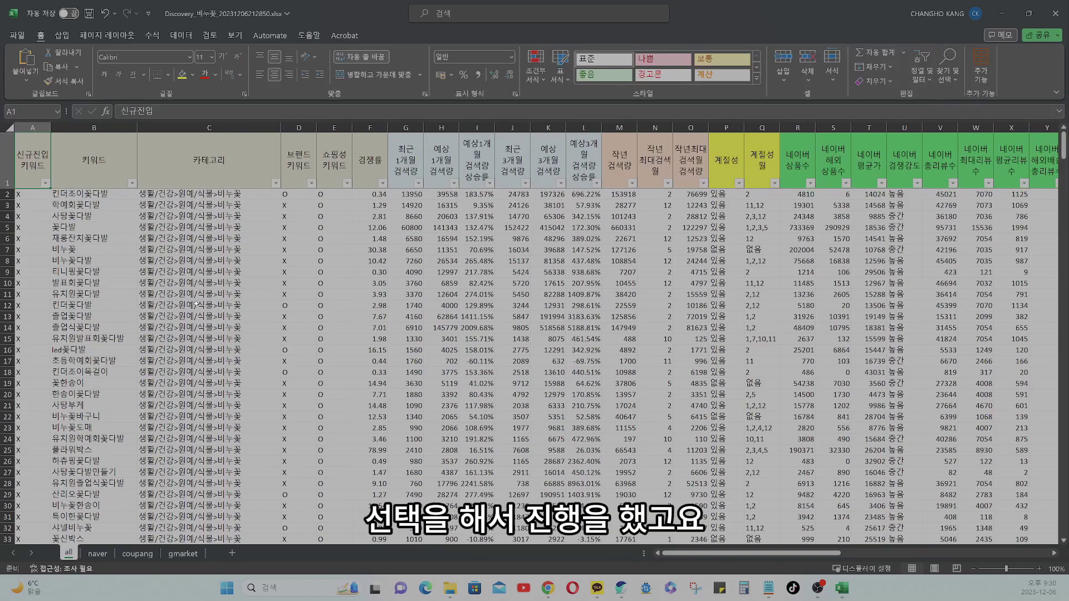
Check the category entries down the sheet and narrow the 카테고리 column again
scroll(247, 144, "down", 12)
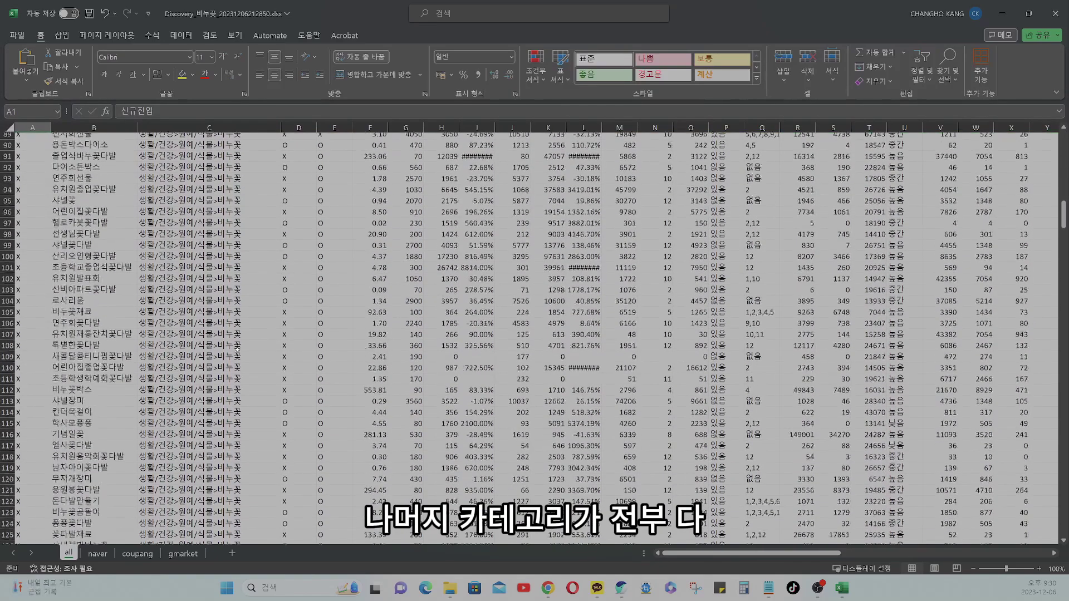
scroll(237, 350, "up", 12)
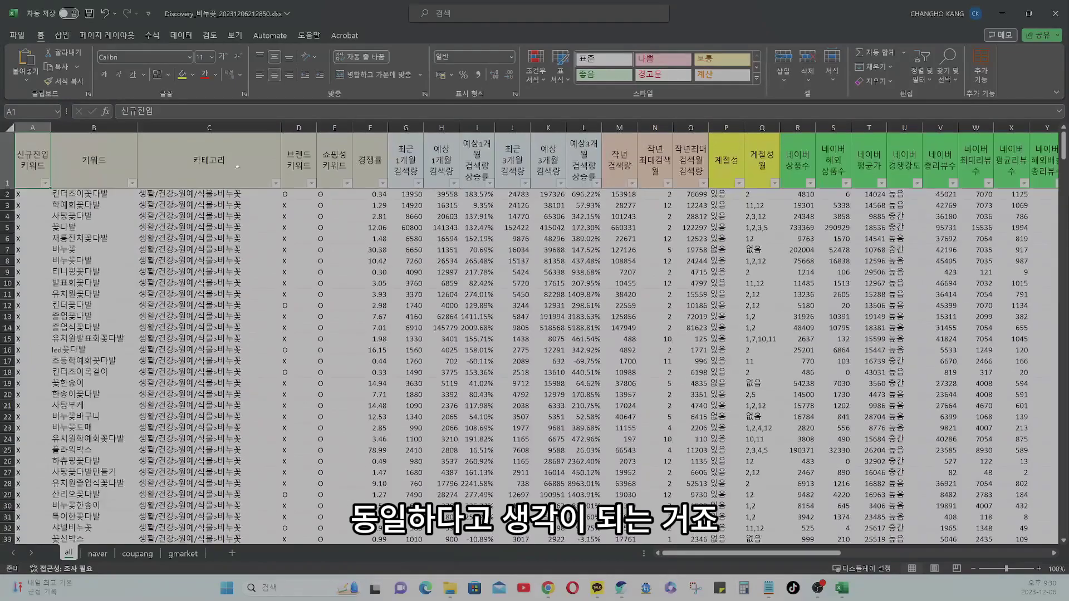
left_click_drag(280, 128, 175, 148)
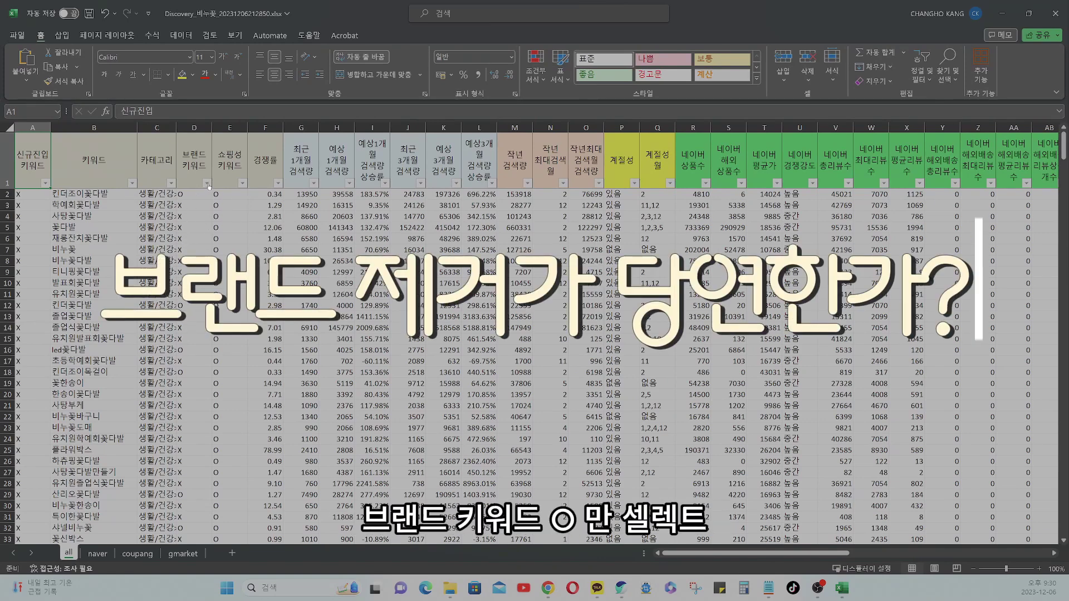
Filter the 브랜드 키워드 column to O only and look at examples such as 킨더조이목걸이 and 산리오꽃다발
left_click(207, 183)
left_click(92, 327)
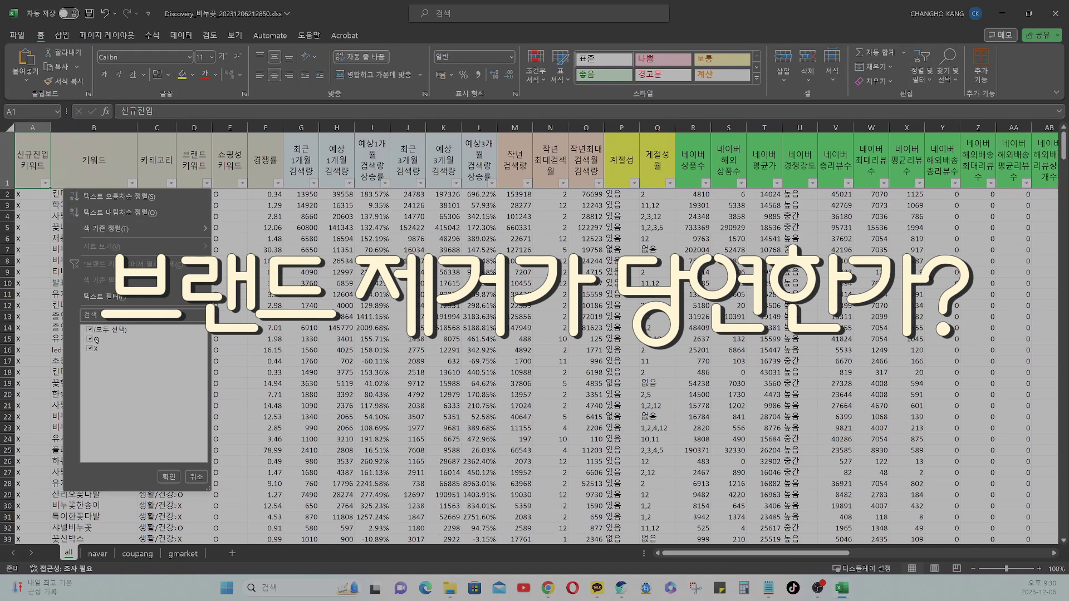
left_click(92, 339)
left_click(168, 475)
left_click(71, 225)
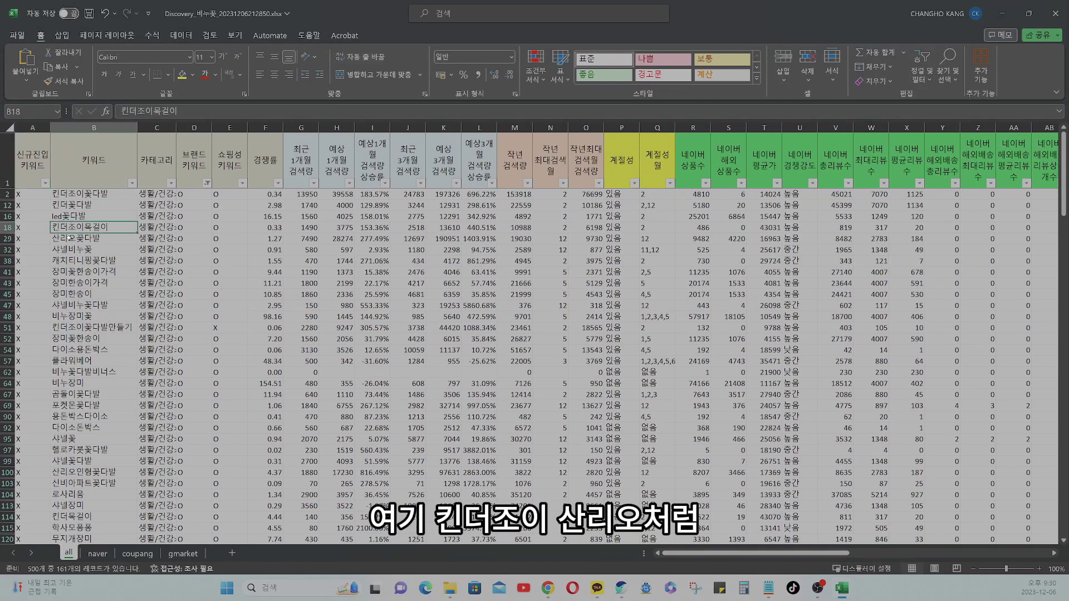
left_click(71, 239)
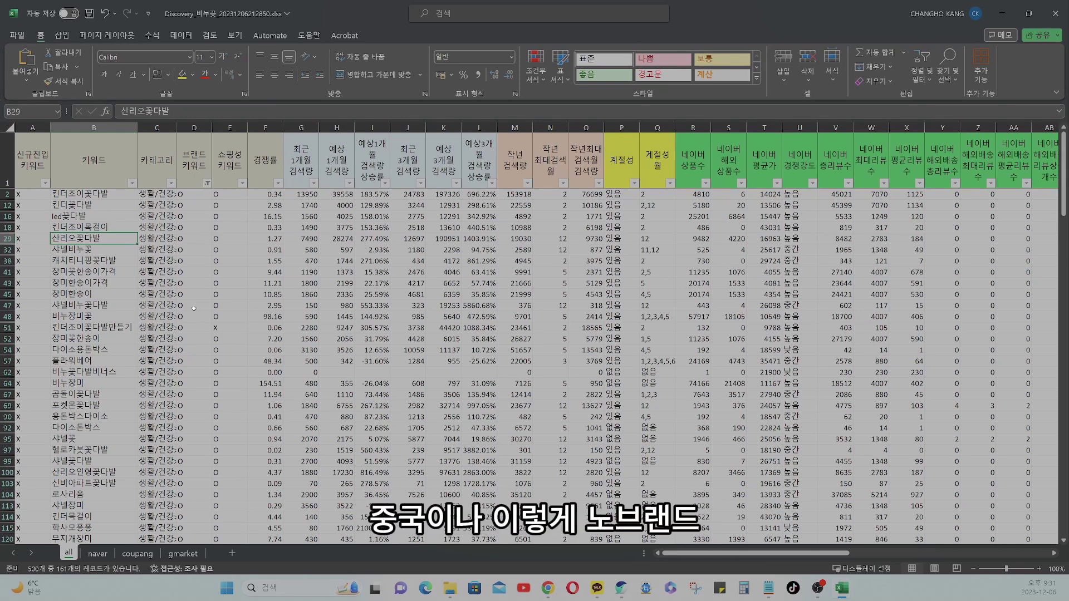
Set the 브랜드 키워드 filter to X only and look through the non-brand keywords
left_click(207, 183)
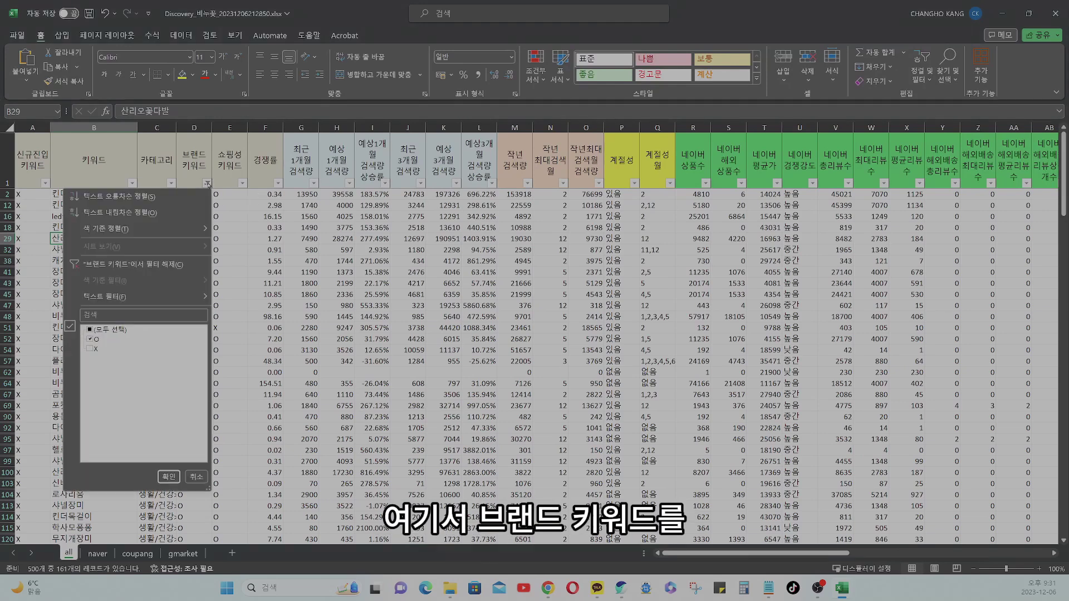
left_click(90, 349)
left_click(90, 339)
left_click(169, 476)
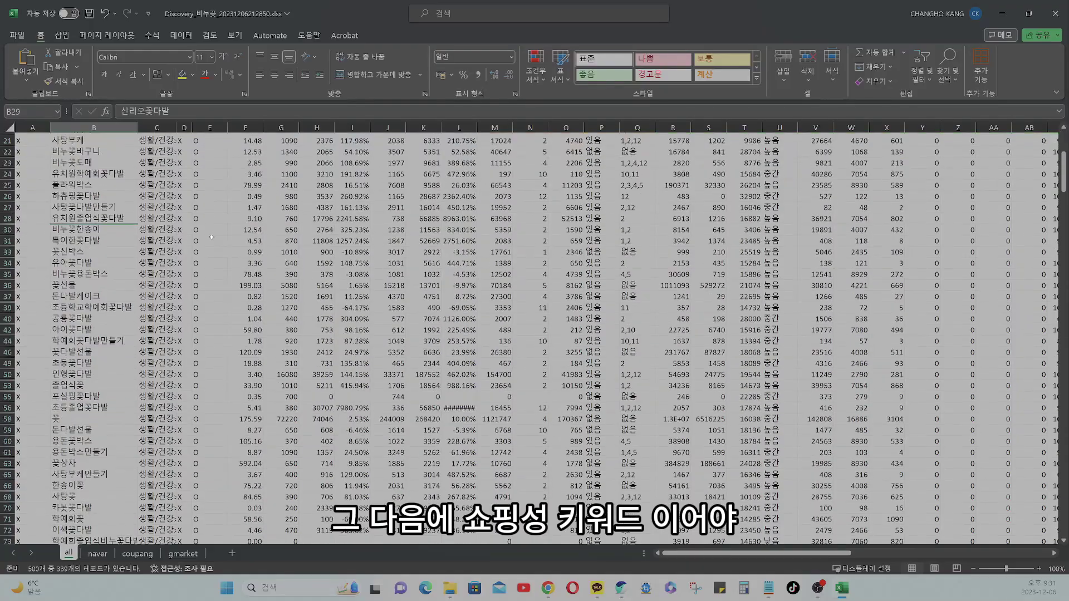
scroll(216, 249, "down", 1)
scroll(216, 249, "down", 9)
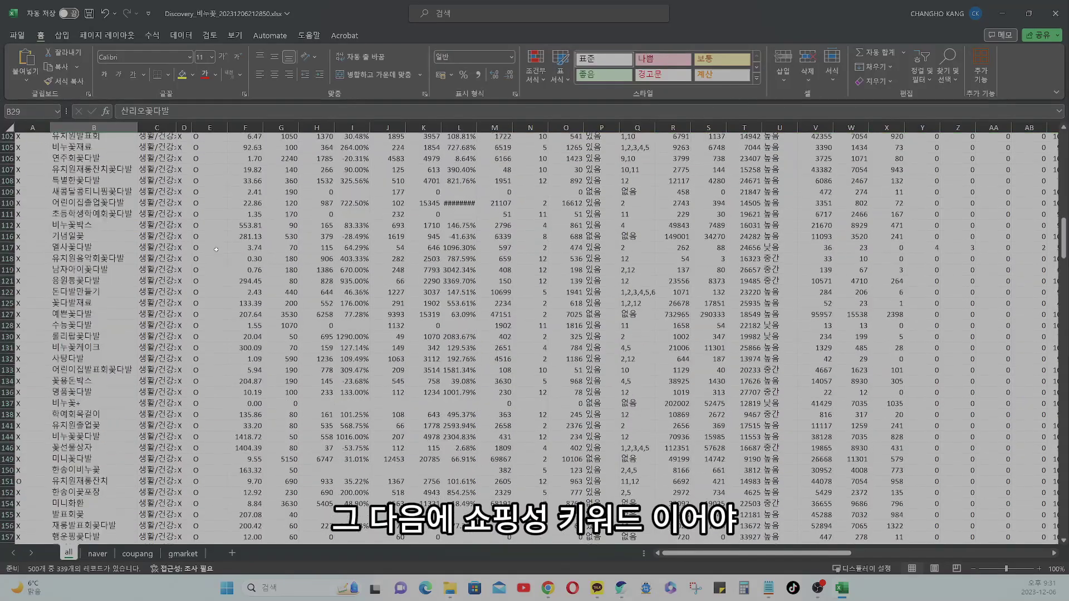
scroll(216, 249, "up", 20)
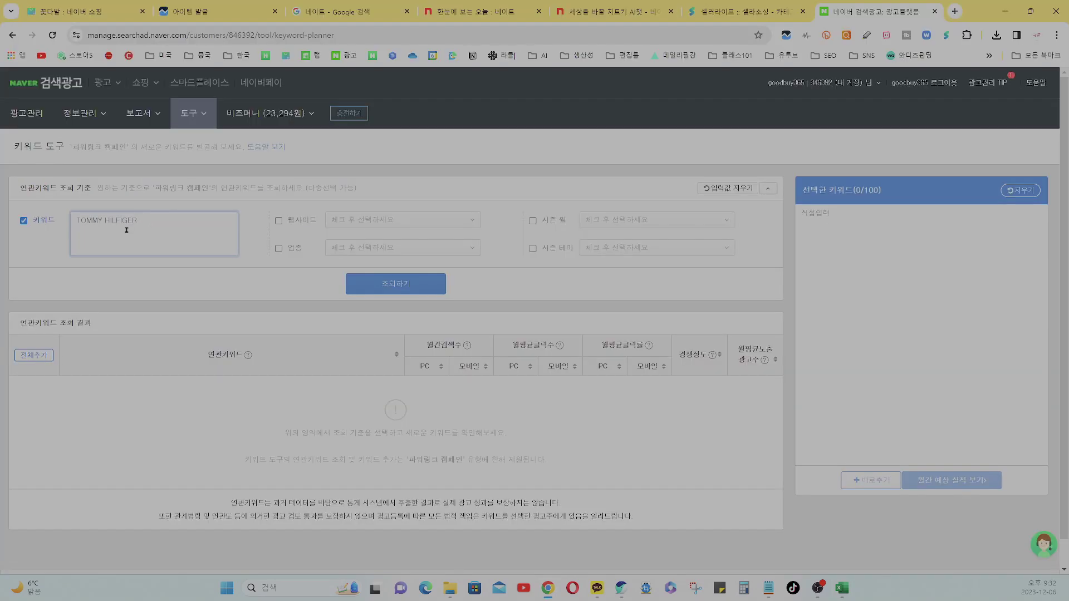
Look up related keywords for TOMMY HILFIGER and 타미힐피거 in the Naver search ad keyword tool
type("타미힐피거")
left_click(393, 283)
scroll(393, 282, "down", 4)
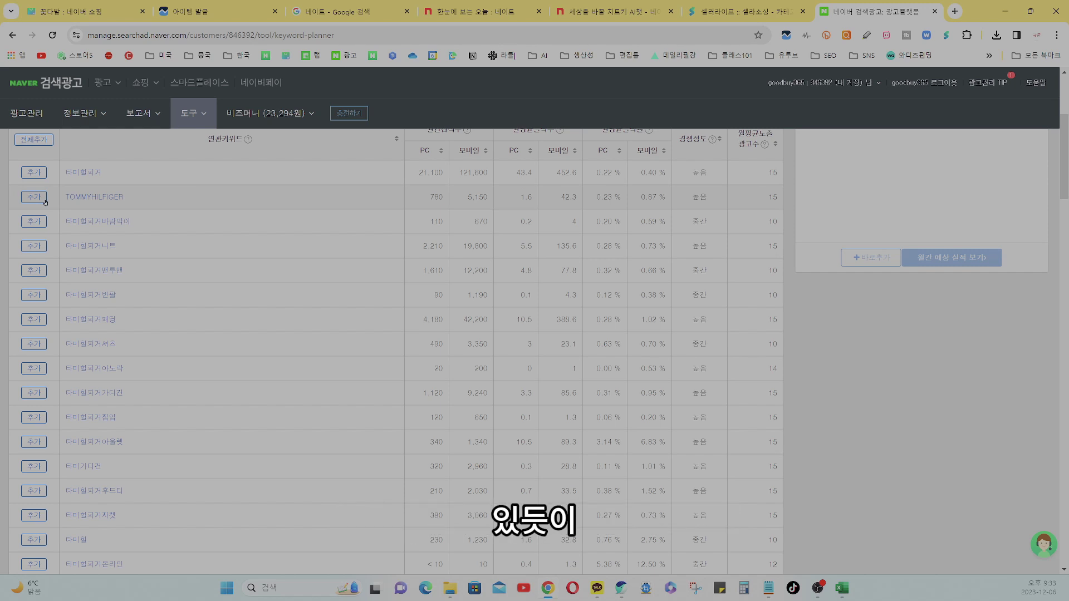
Return to SellerLife and look over the 비누꽃 category keyword chart
left_click(712, 12)
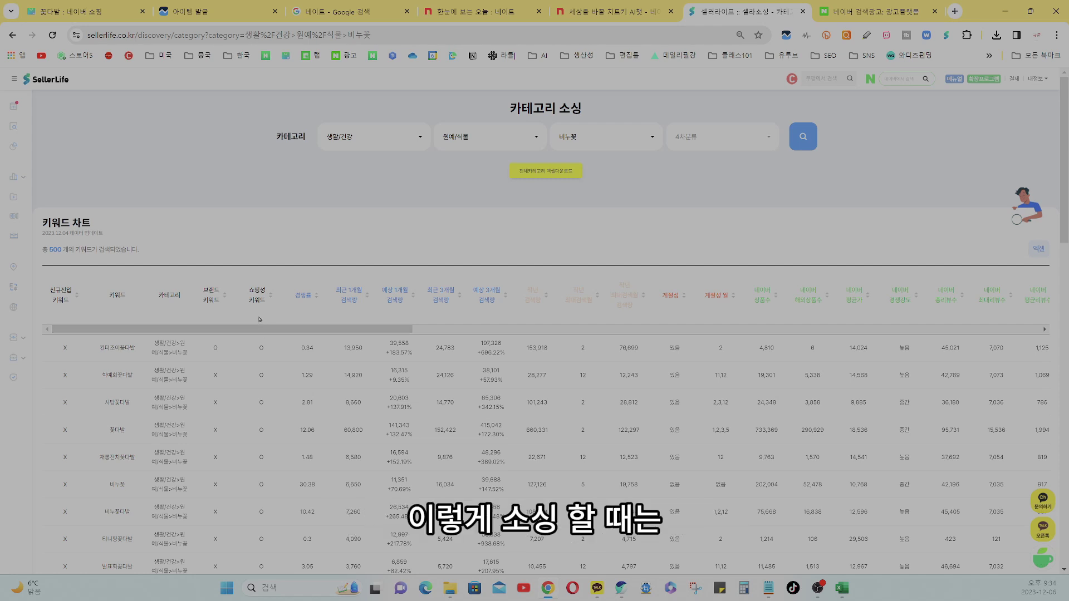
scroll(265, 290, "down", 5)
scroll(266, 372, "up", 5)
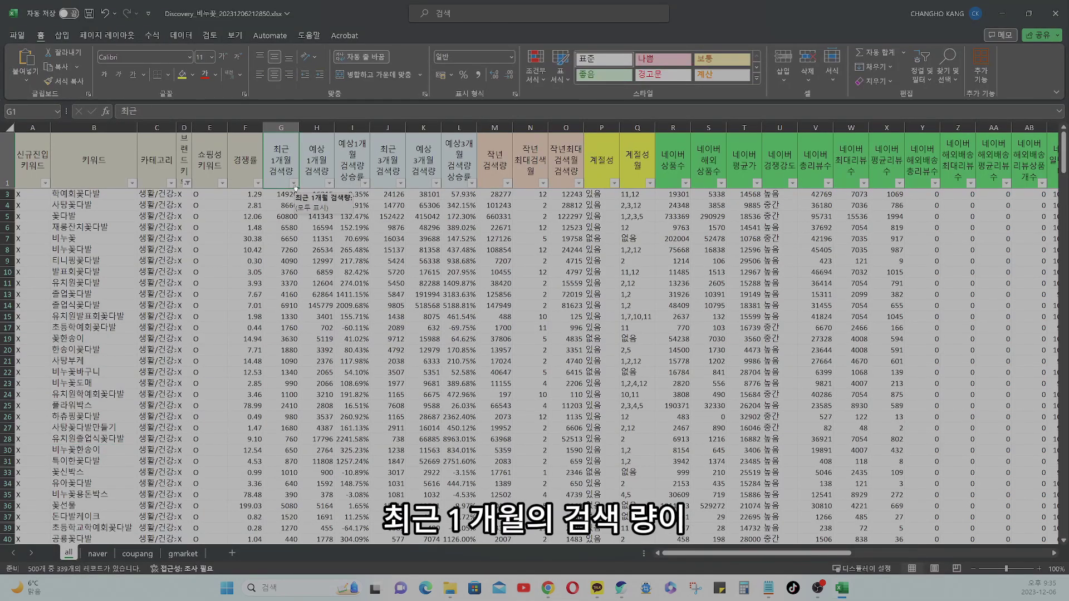
Apply a greater-than number filter to the 최근 1개월 검색량 column to drop low-volume keywords
left_click(293, 183)
mouse_move(278, 297)
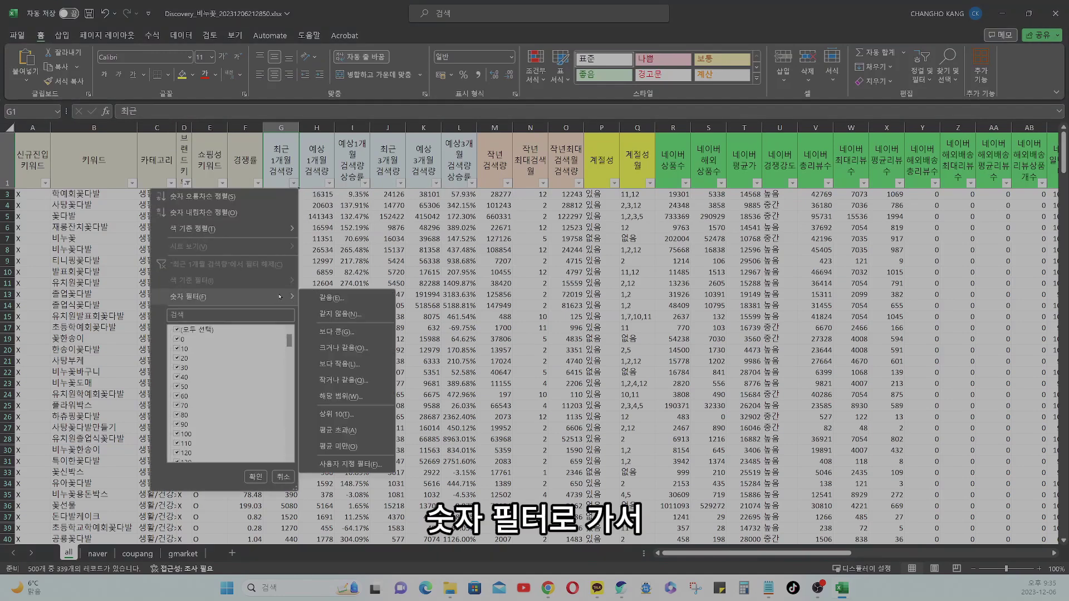
left_click(336, 332)
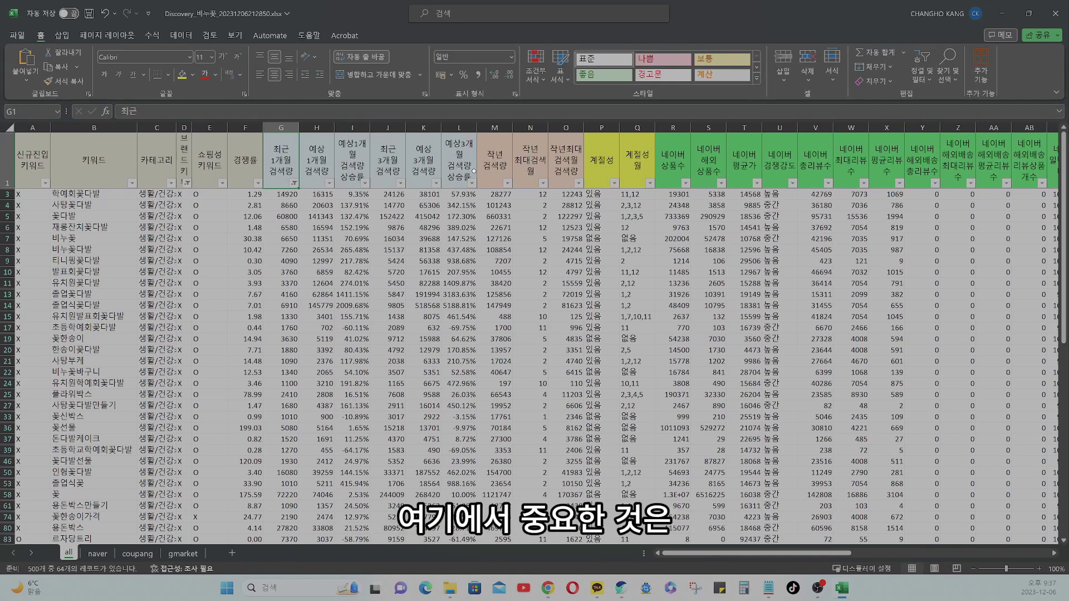
Filter the 작년 최대검색 월 column to months 1, 2 and 3 only
left_click(530, 162)
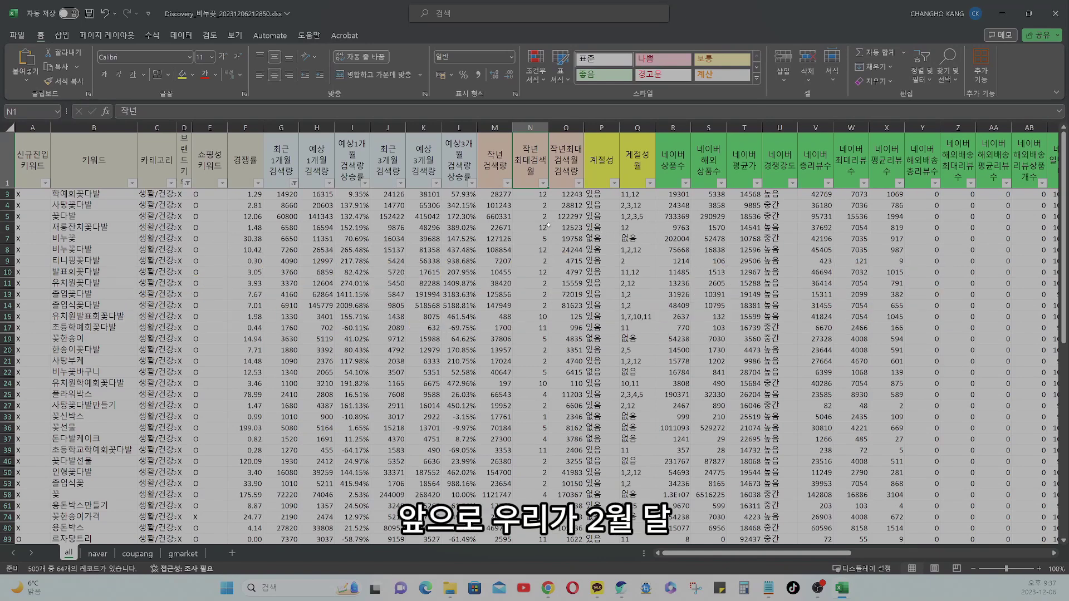
left_click(543, 183)
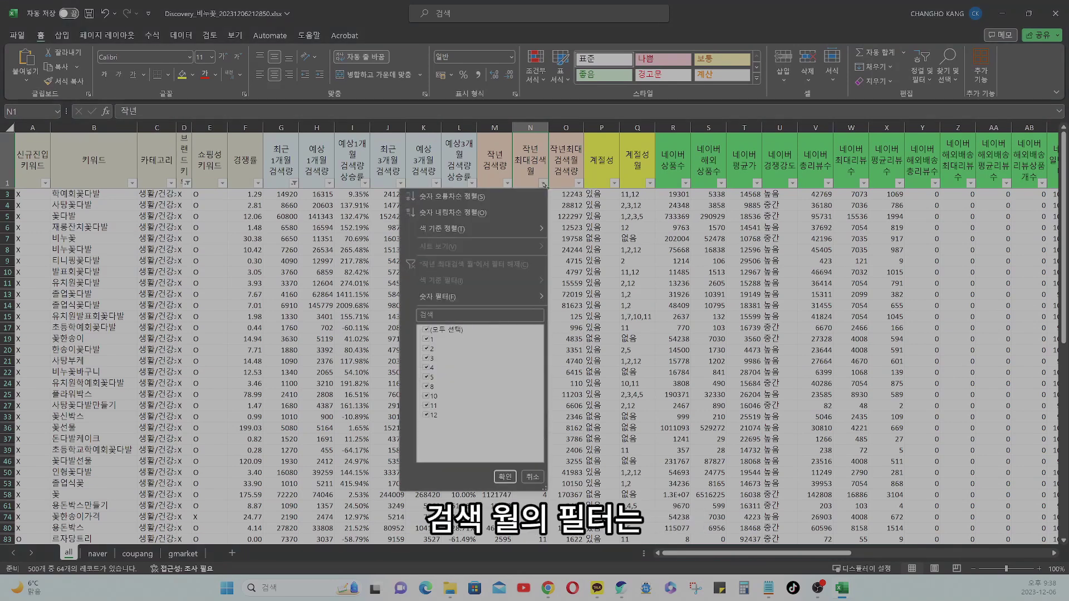
left_click(440, 330)
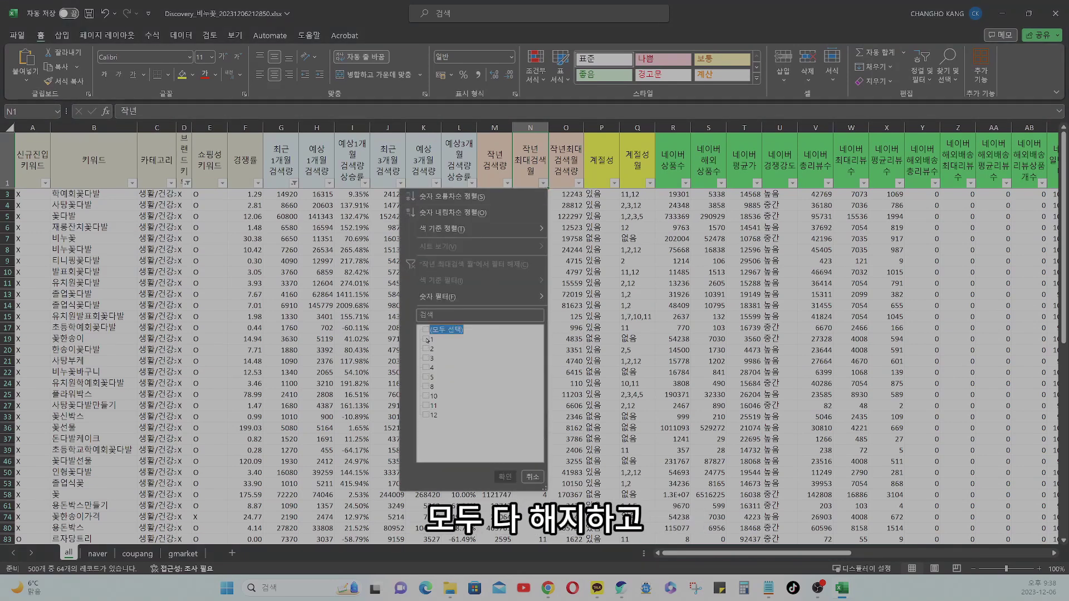
left_click(426, 339)
left_click(426, 348)
left_click(427, 358)
left_click(505, 476)
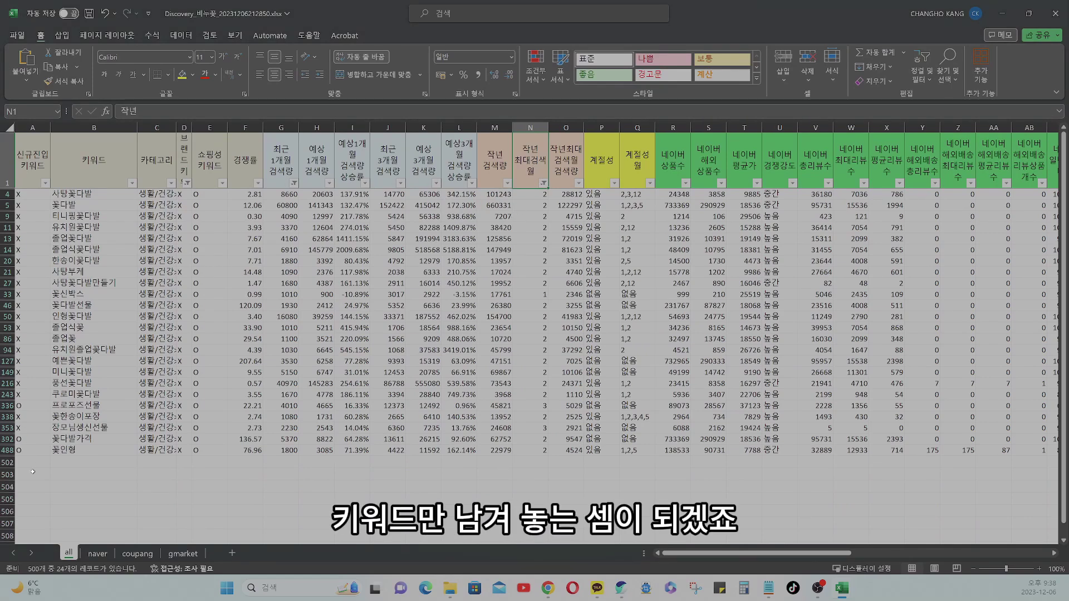
Sort the filtered keywords by 쿠팡 해외배송비율 in descending order
scroll(821, 362, "right", 10)
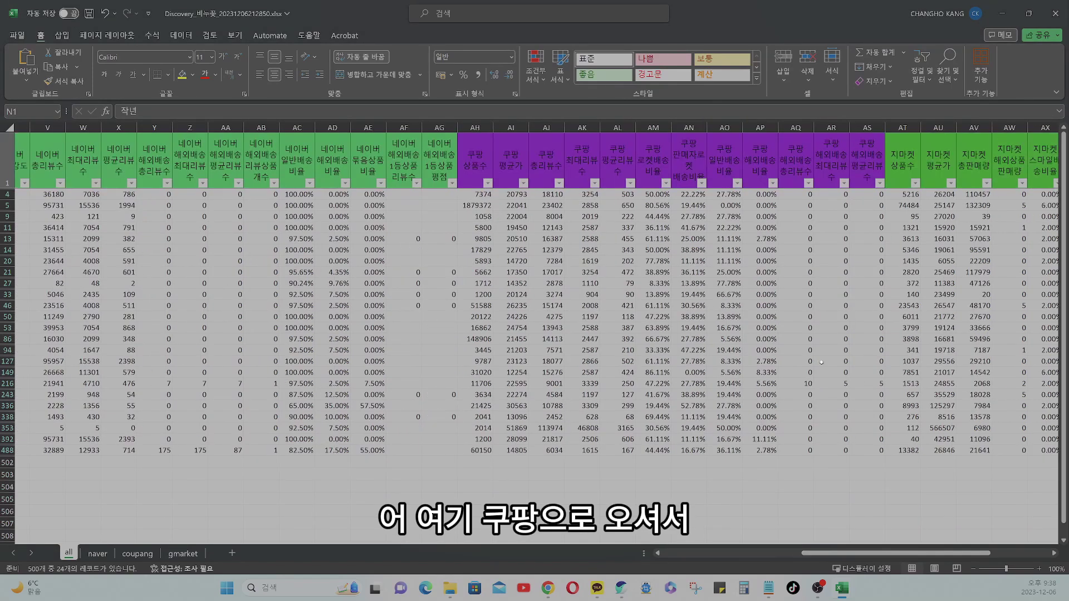
left_click(773, 183)
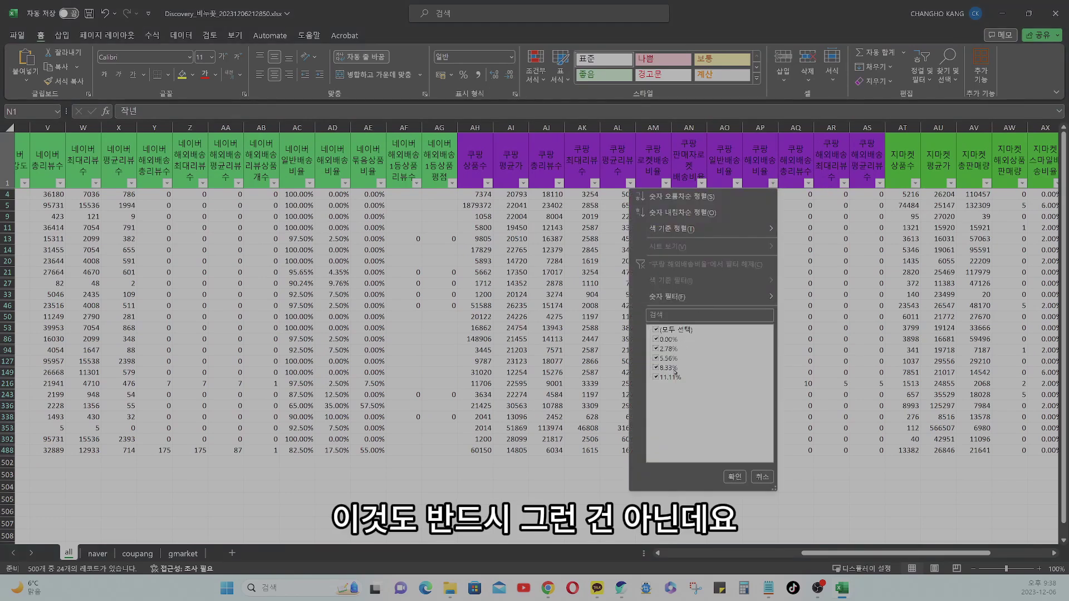
left_click(682, 213)
scroll(752, 191, "right", 2)
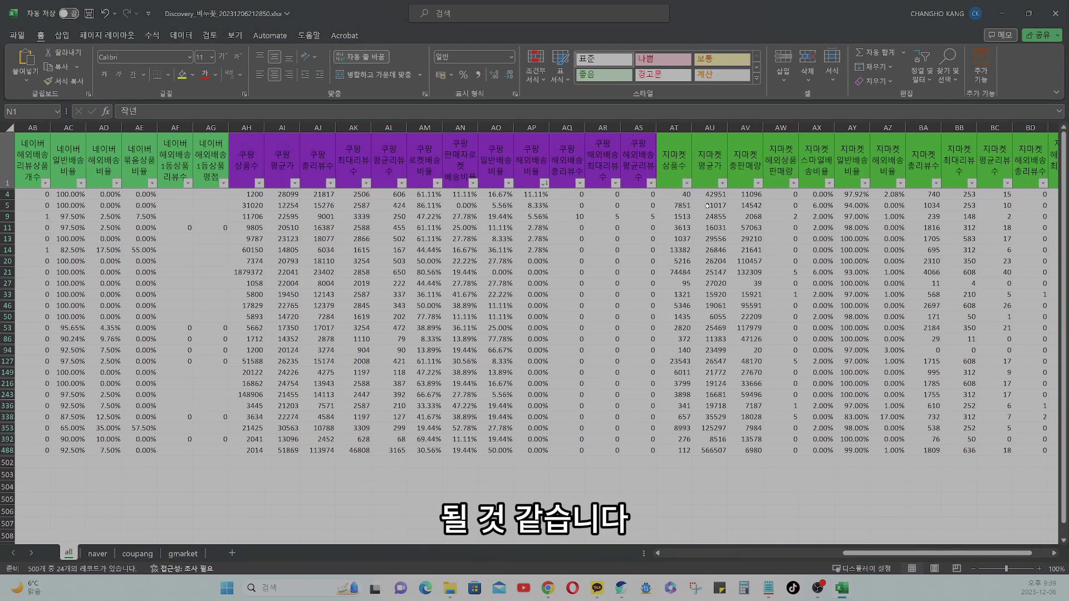
Copy the keyword 미니꽃다발 from the sheet and search for it on Coupang in Chrome
left_click_drag(874, 554, 694, 554)
left_click(144, 205)
key("ctrl+c")
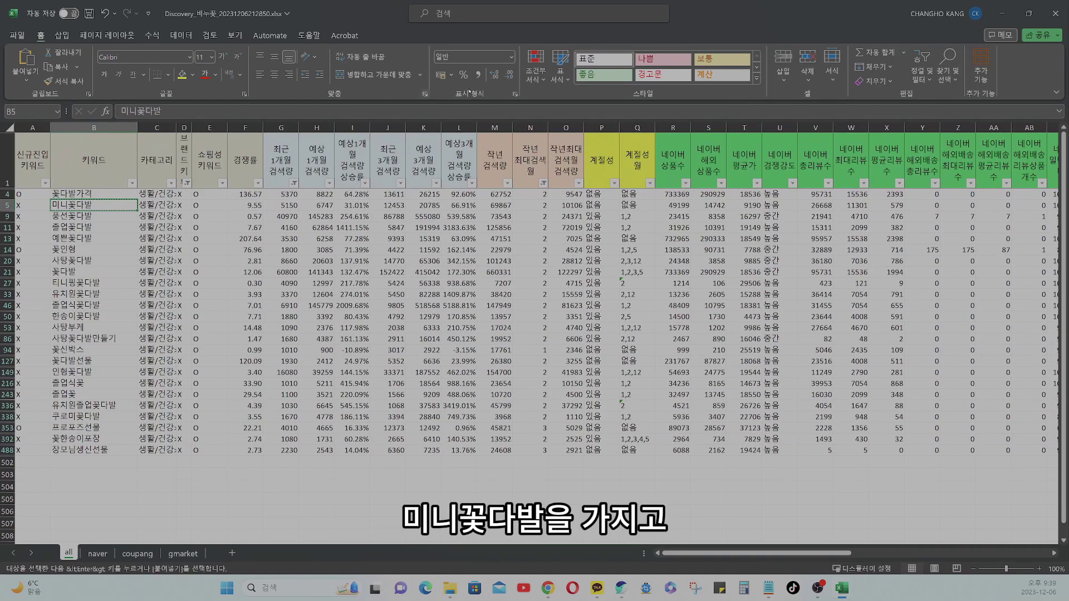
left_click(549, 587)
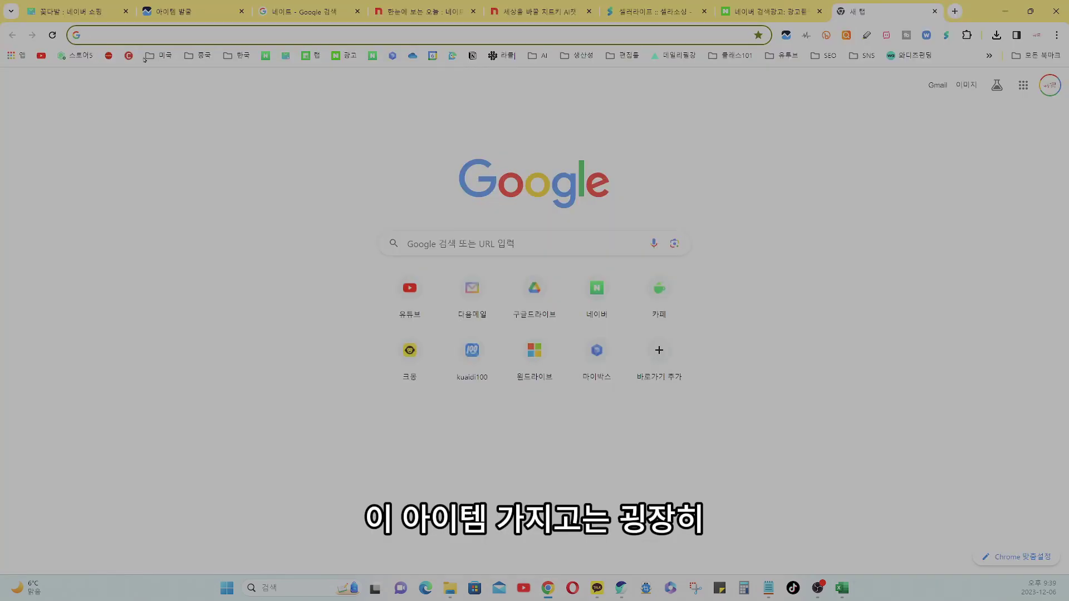
left_click(129, 55)
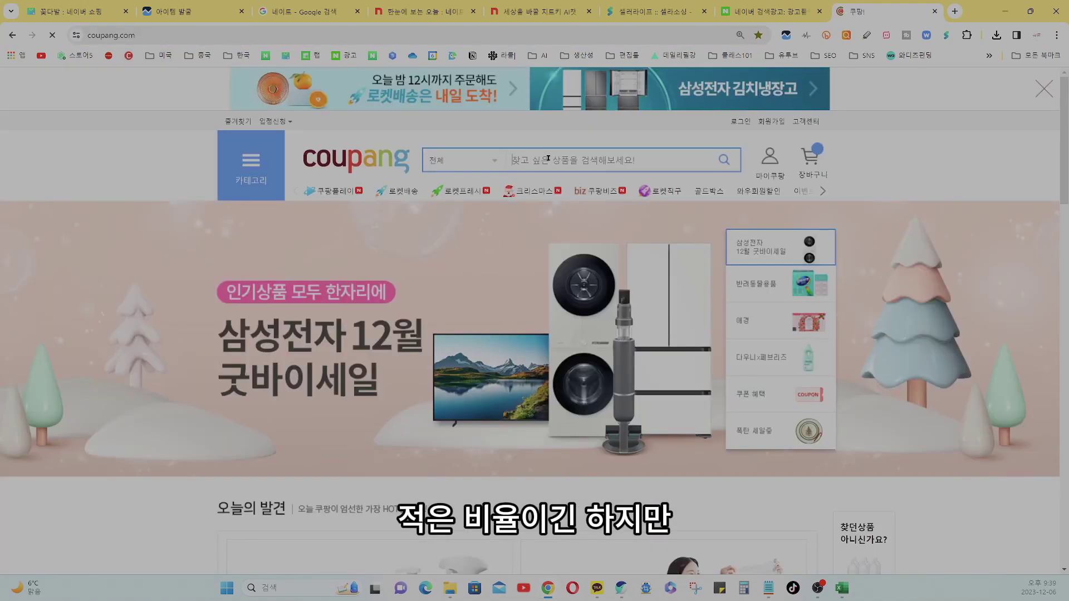
key("ctrl+v")
key("Return")
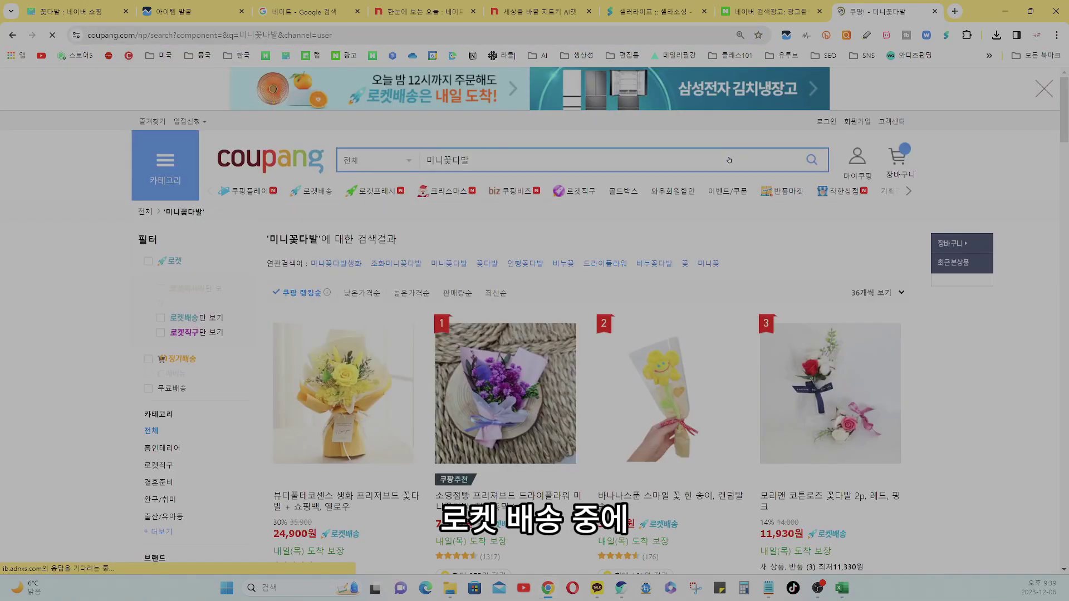
Look through the Coupang results for 미니꽃다발 to check which ranked products are not 로켓배송
scroll(705, 177, "down", 12)
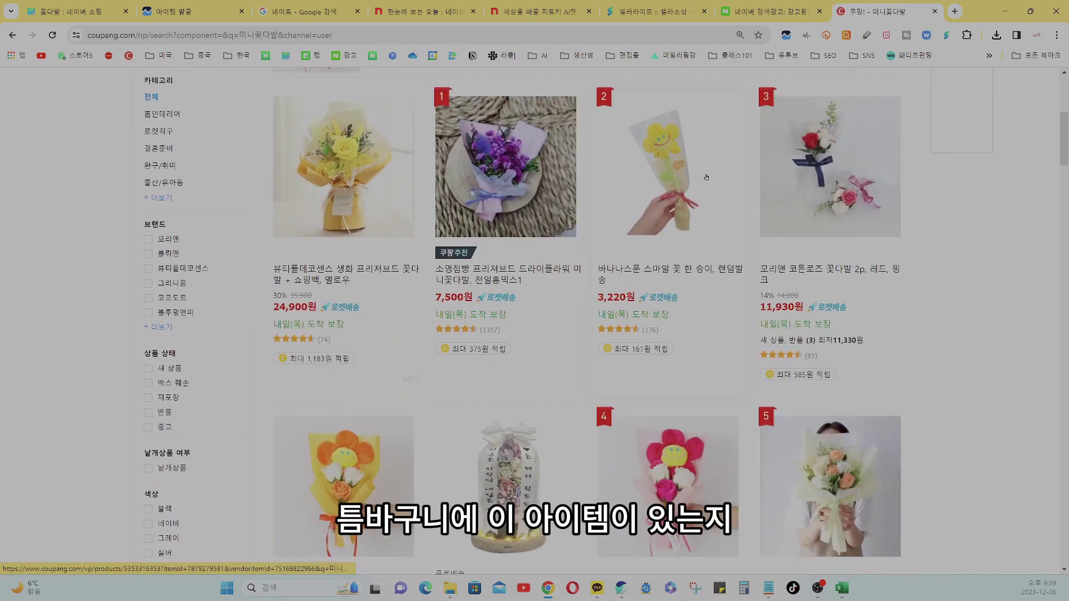
scroll(706, 177, "down", 15)
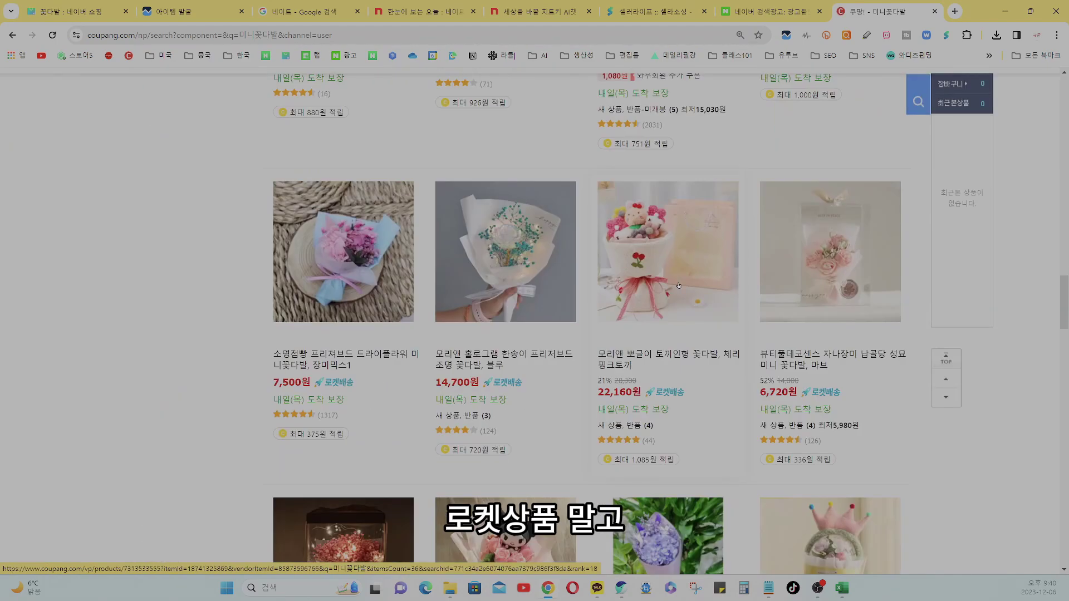
scroll(678, 285, "down", 15)
scroll(676, 286, "up", 10)
scroll(676, 286, "up", 15)
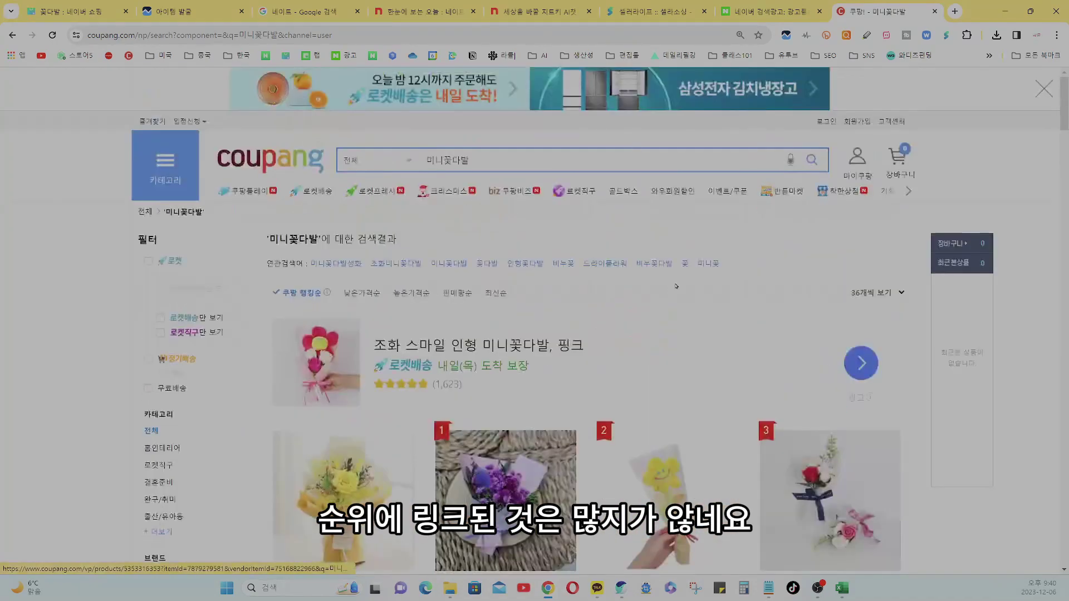
scroll(676, 286, "down", 2)
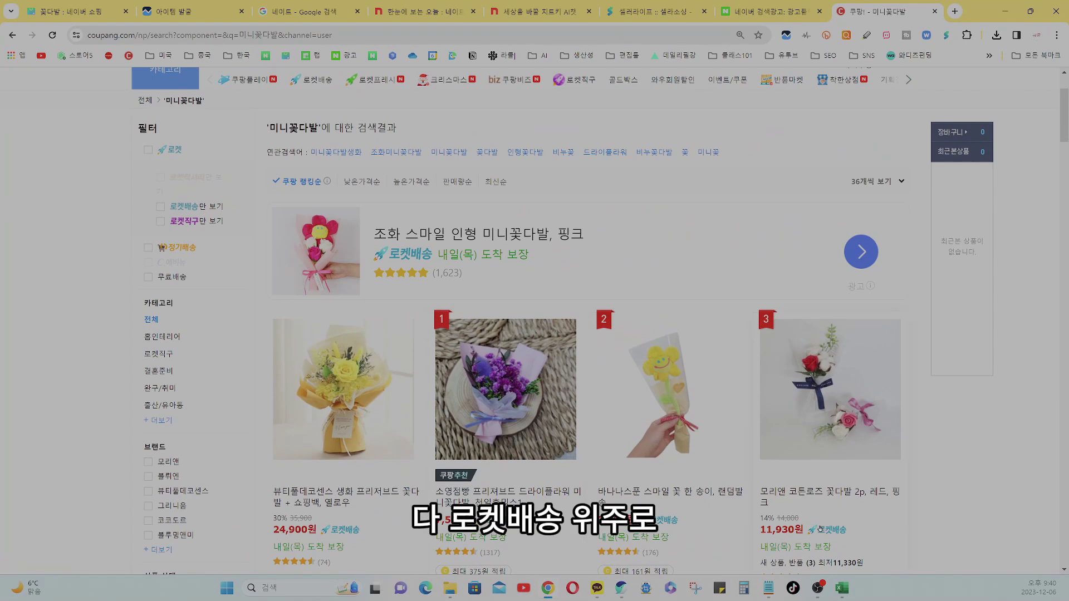
Return to the Discovery_비누꽃 workbook in Excel and sort the keywords by 쿠팡 로켓배송비율 in ascending order
mouse_move(839, 589)
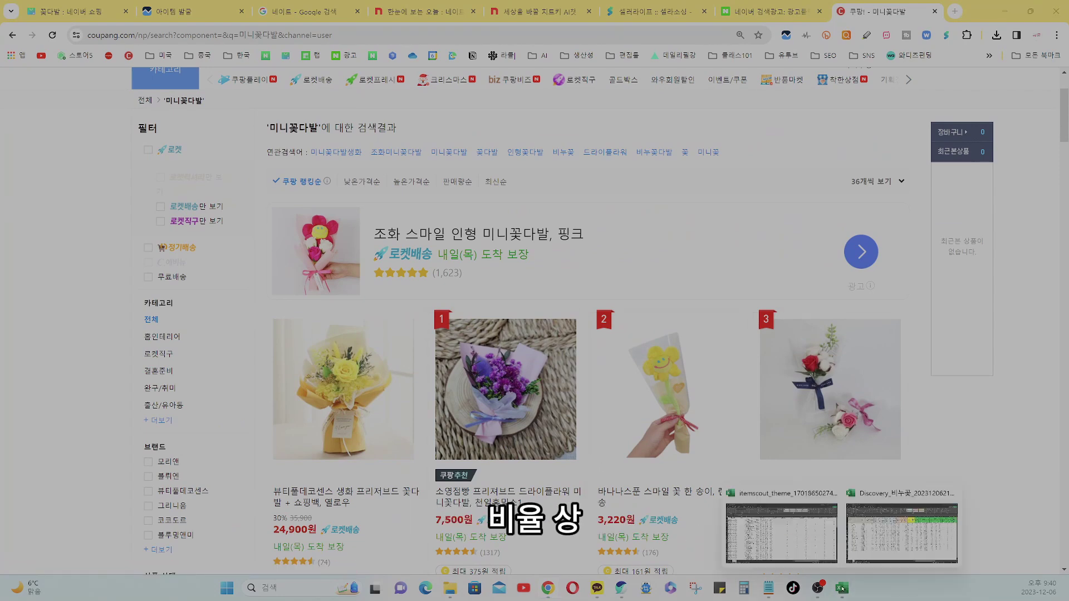
left_click(901, 540)
left_click(752, 206)
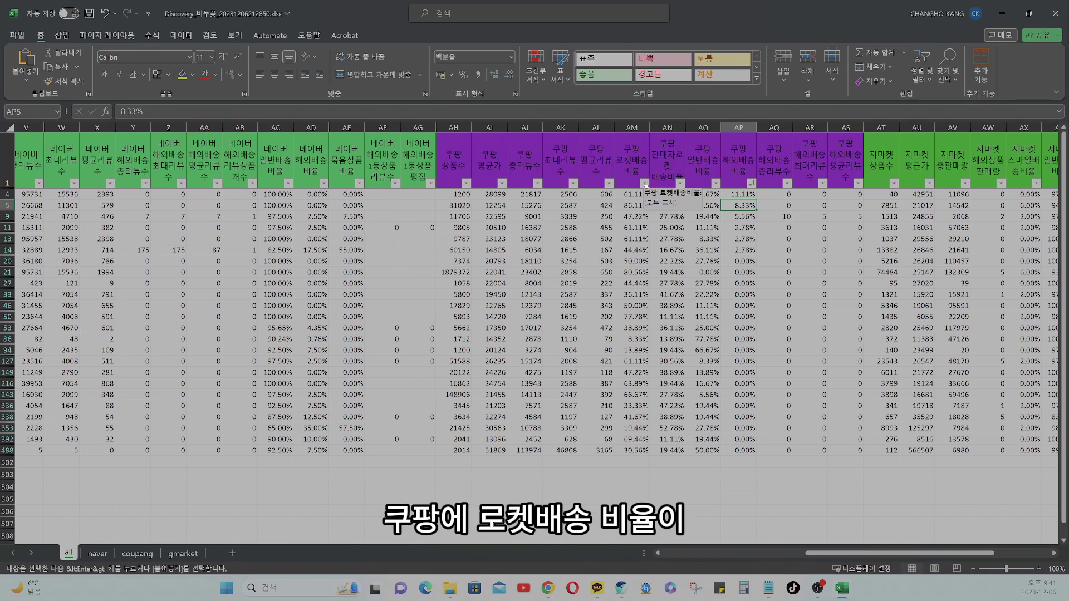
left_click(644, 183)
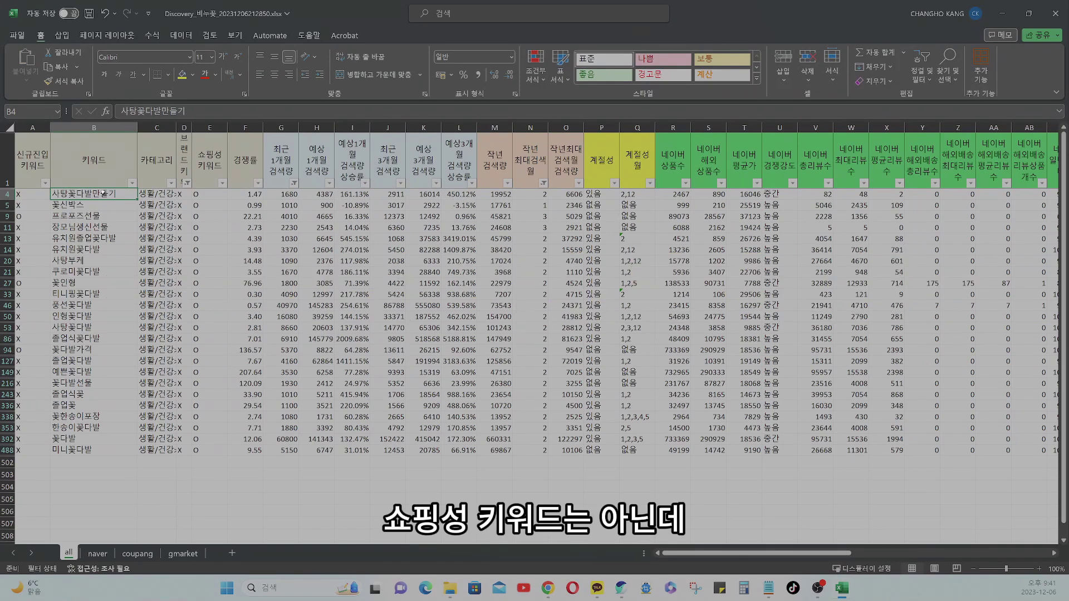
Copy the keyword 꽃신박스, check its 로켓배송 ratio, and search for it on Coupang in Chrome
key("Down")
key("ctrl+c")
scroll(761, 206, "right", 6)
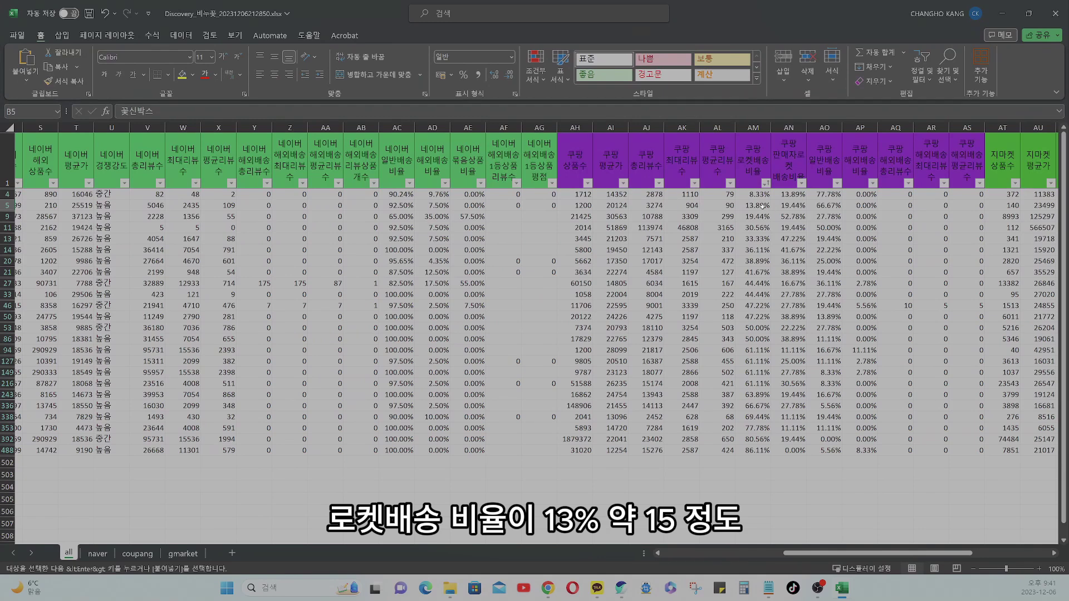
left_click(548, 588)
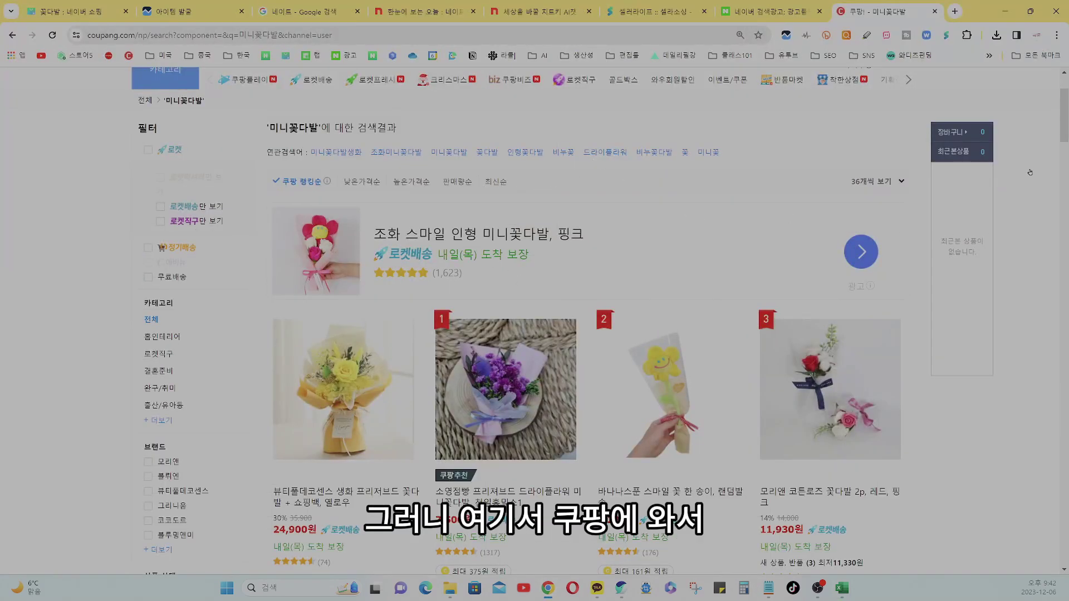
left_click(818, 159)
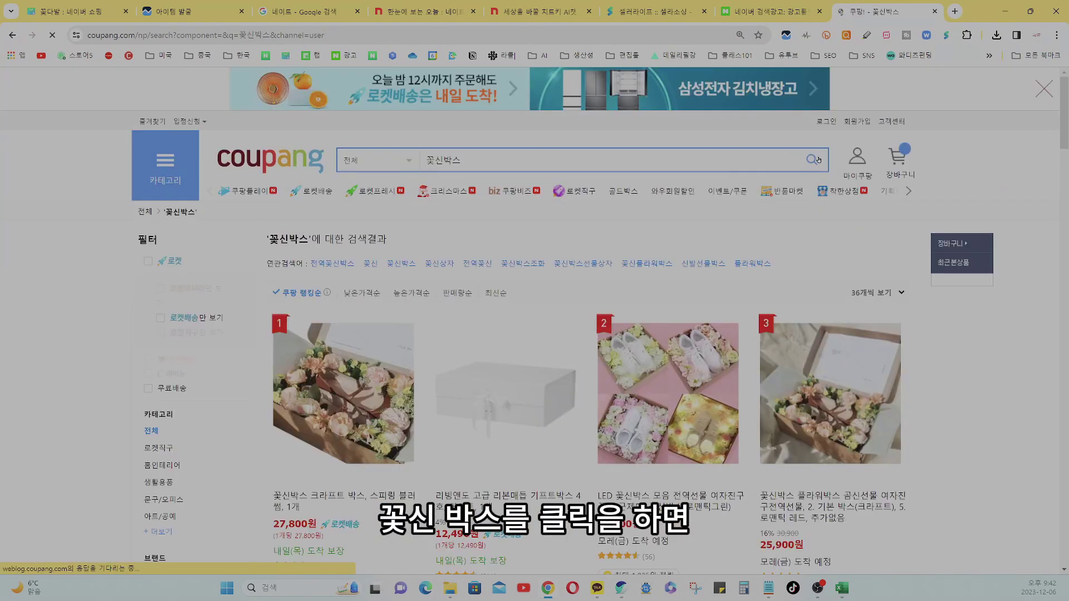
Look through the Coupang results for 꽃신박스, checking the delivery type of the ranked products
scroll(751, 348, "down", 8)
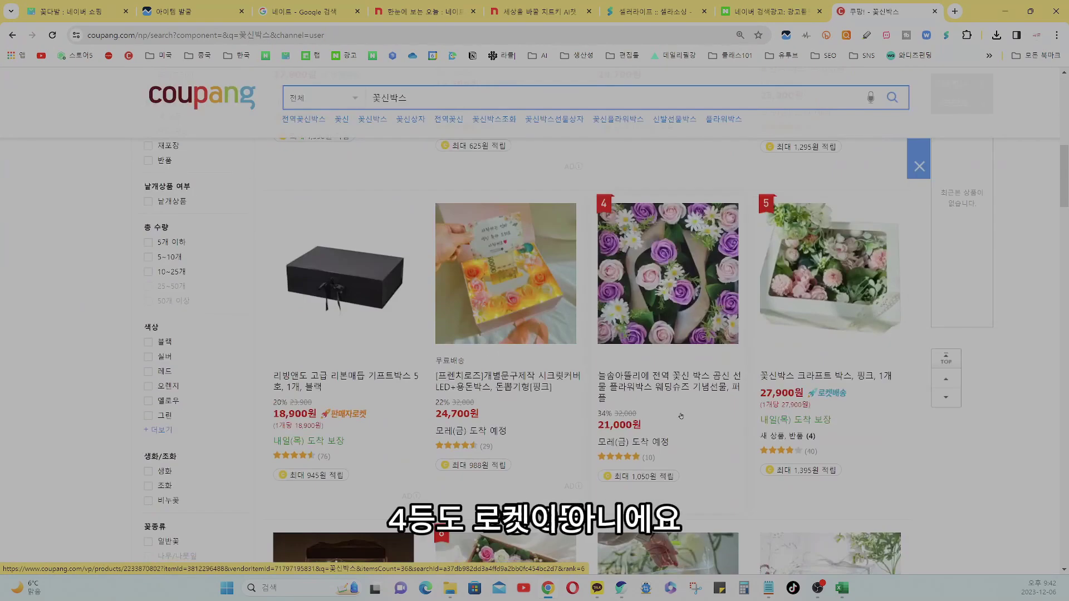
scroll(751, 348, "down", 8)
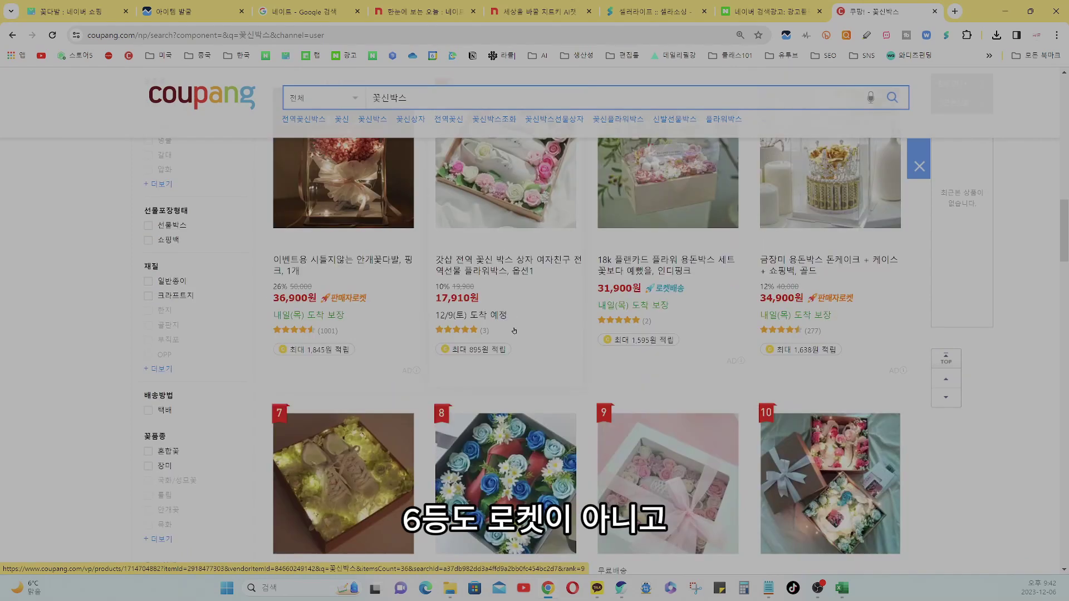
scroll(802, 326, "down", 6)
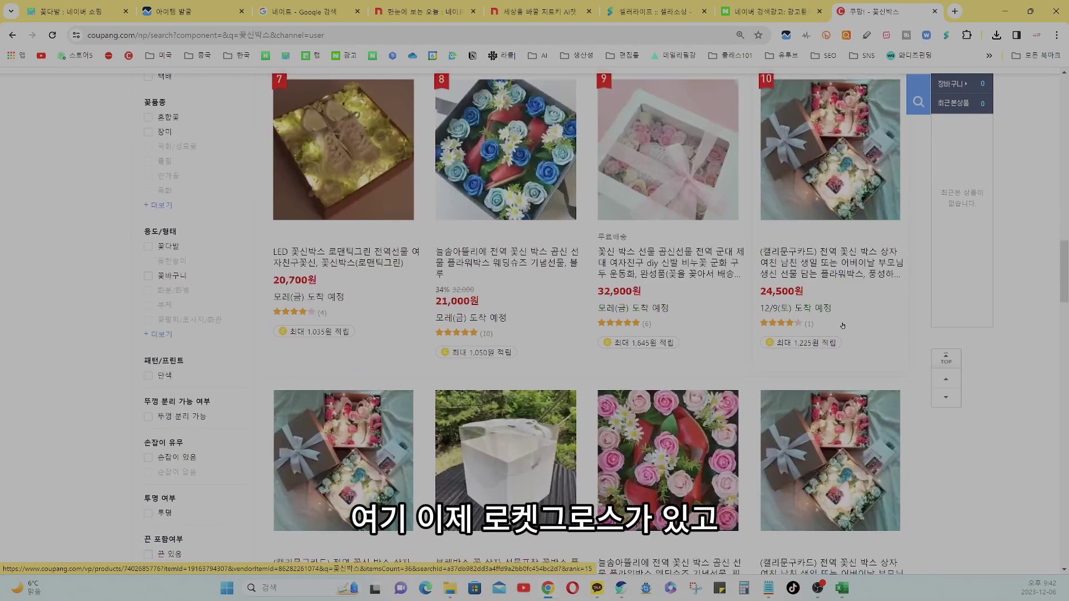
scroll(803, 326, "up", 2)
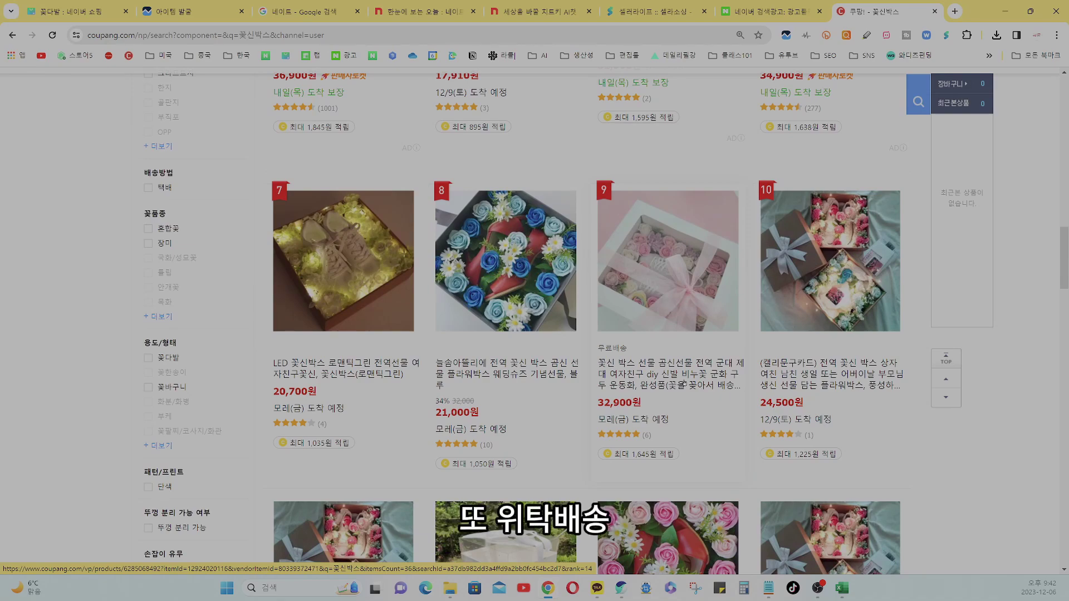
scroll(684, 384, "down", 12)
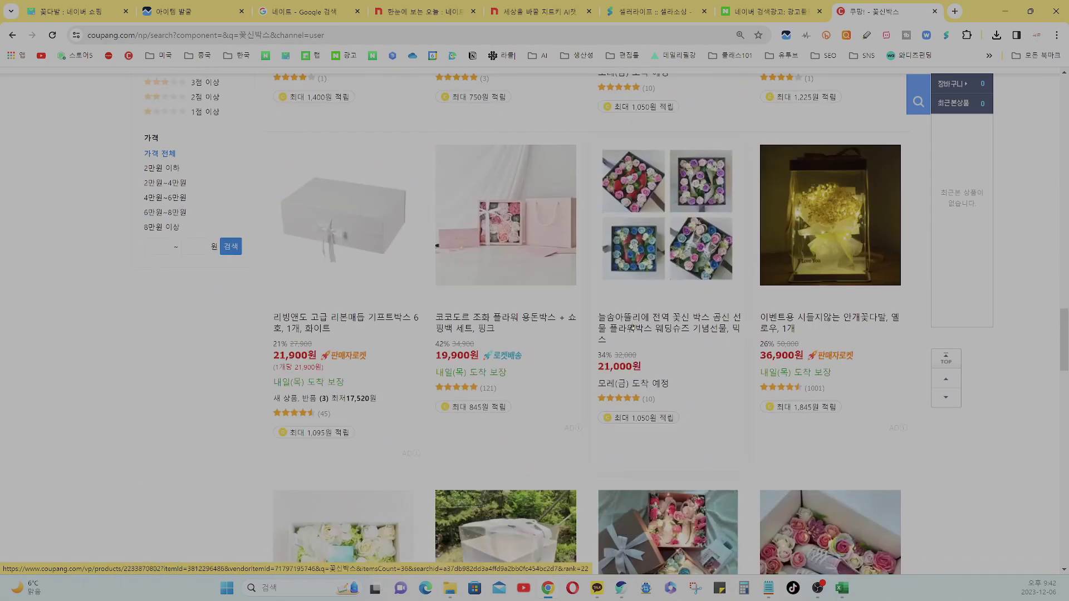
scroll(683, 326, "up", 10)
scroll(684, 327, "up", 5)
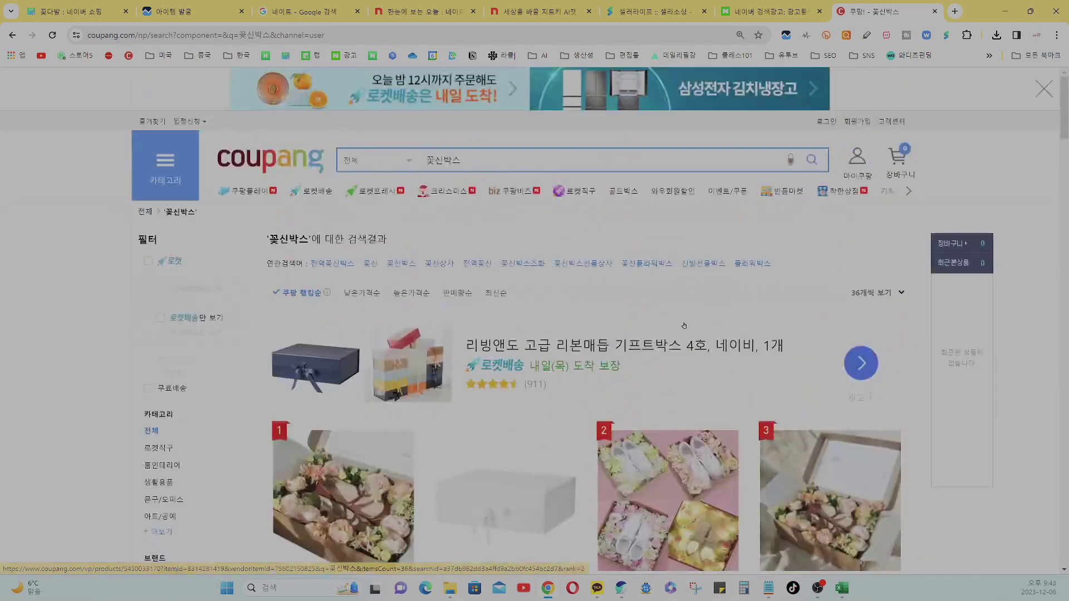
left_click_drag(482, 158, 426, 160)
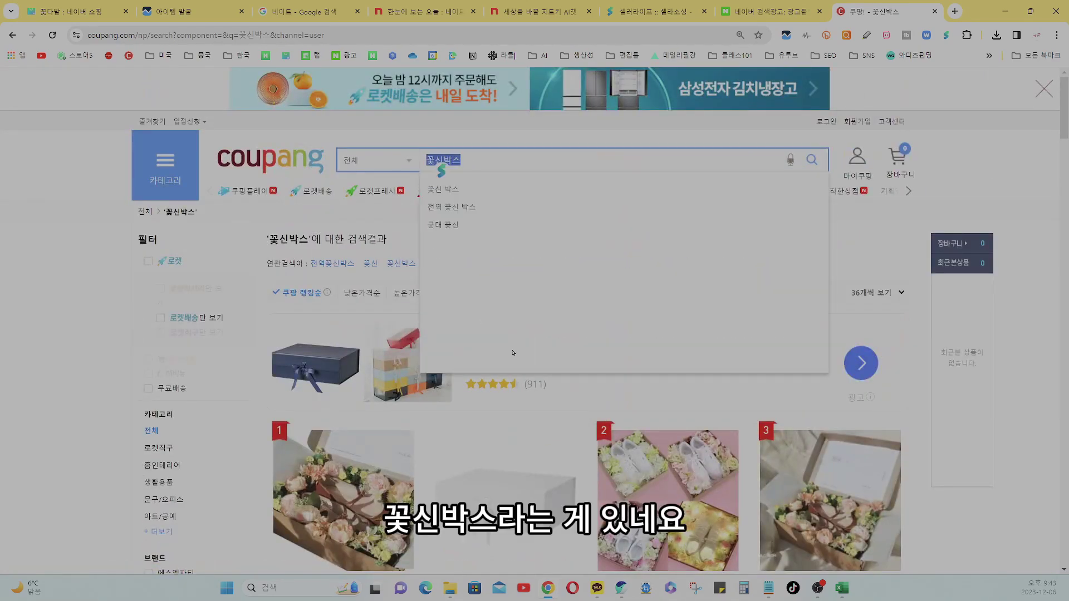
left_click(526, 139)
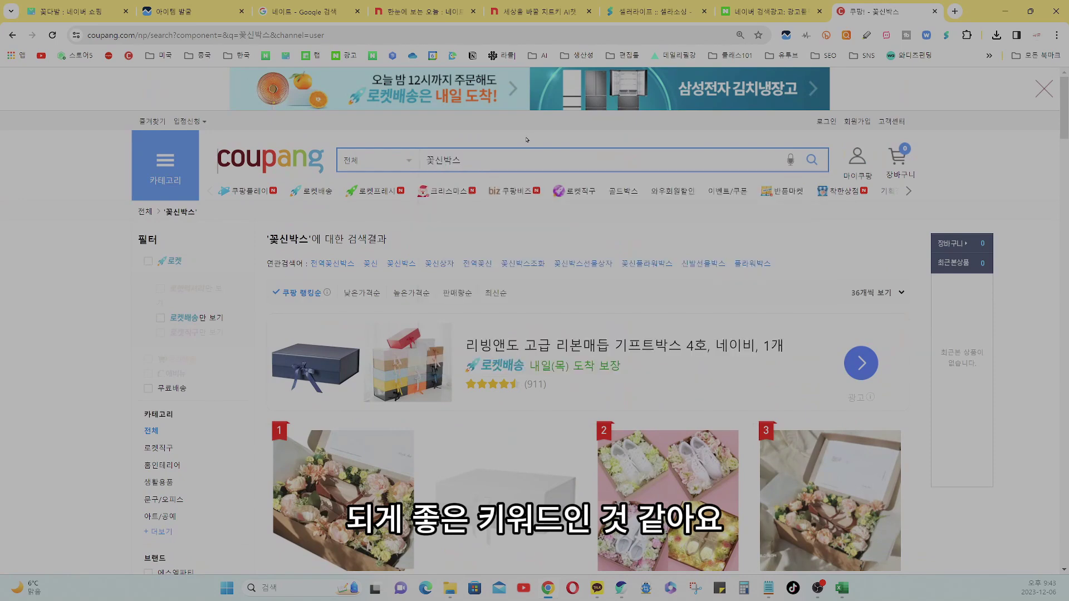
Look up 꽃신박스 in SellerLife's keyword search and examine its search trend over 3 years and 1 year
left_click(1006, 17)
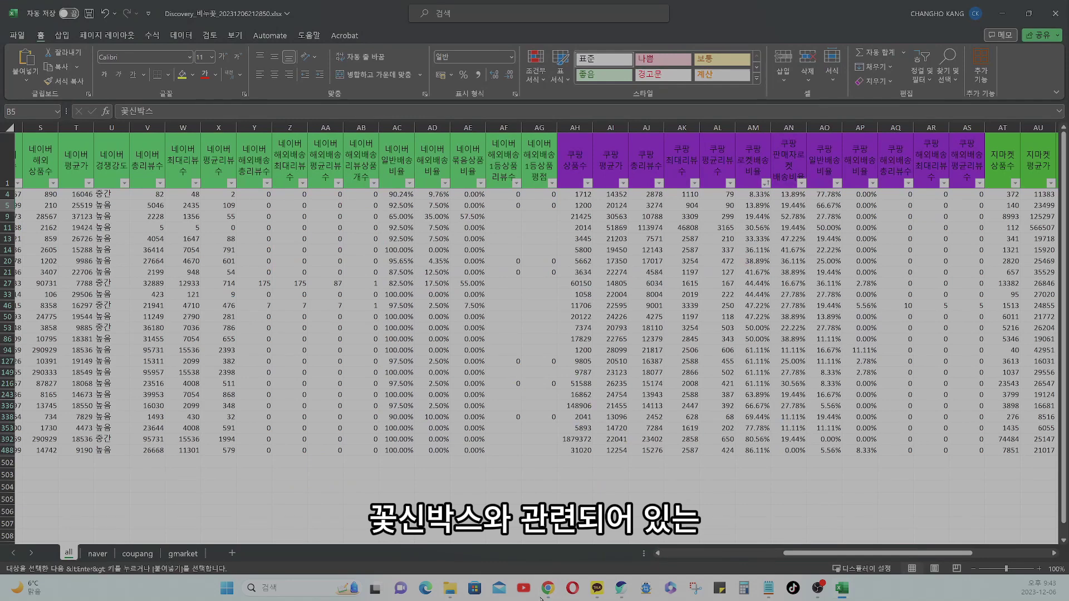
mouse_move(546, 591)
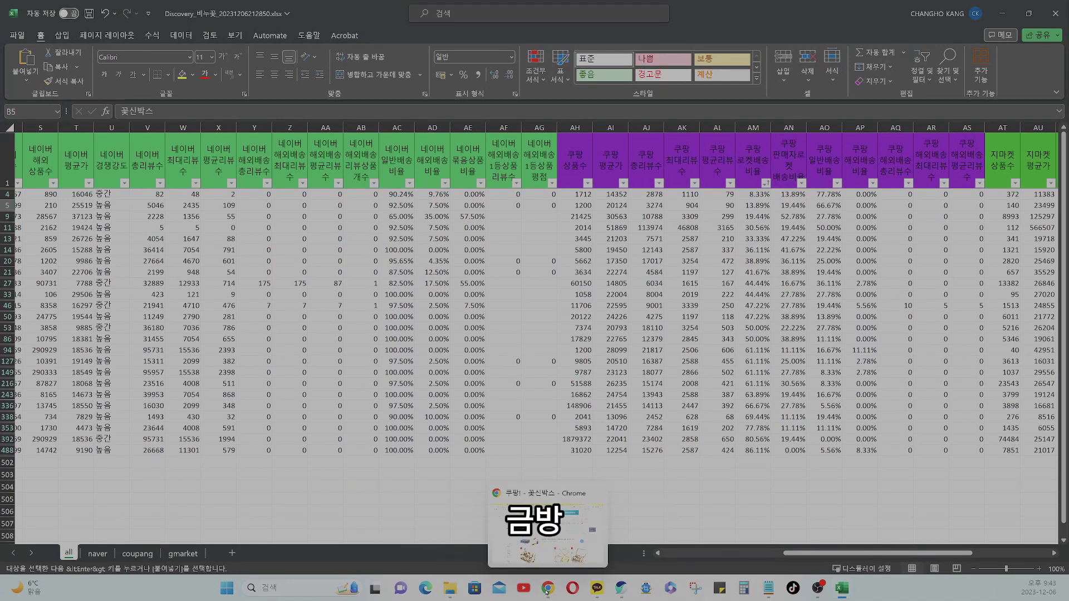
left_click(546, 591)
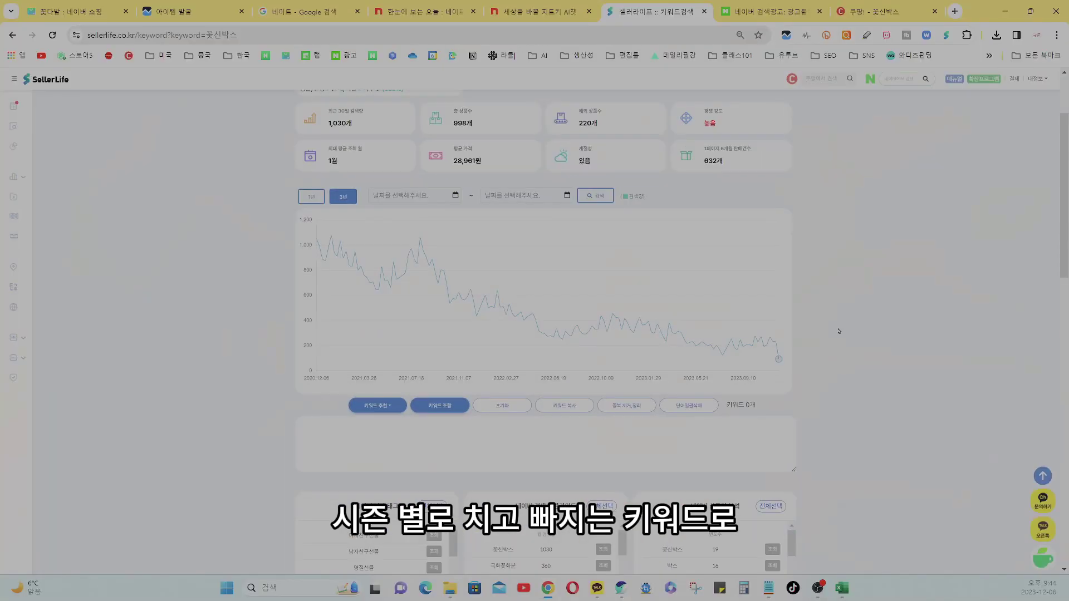
scroll(839, 331, "down", 4)
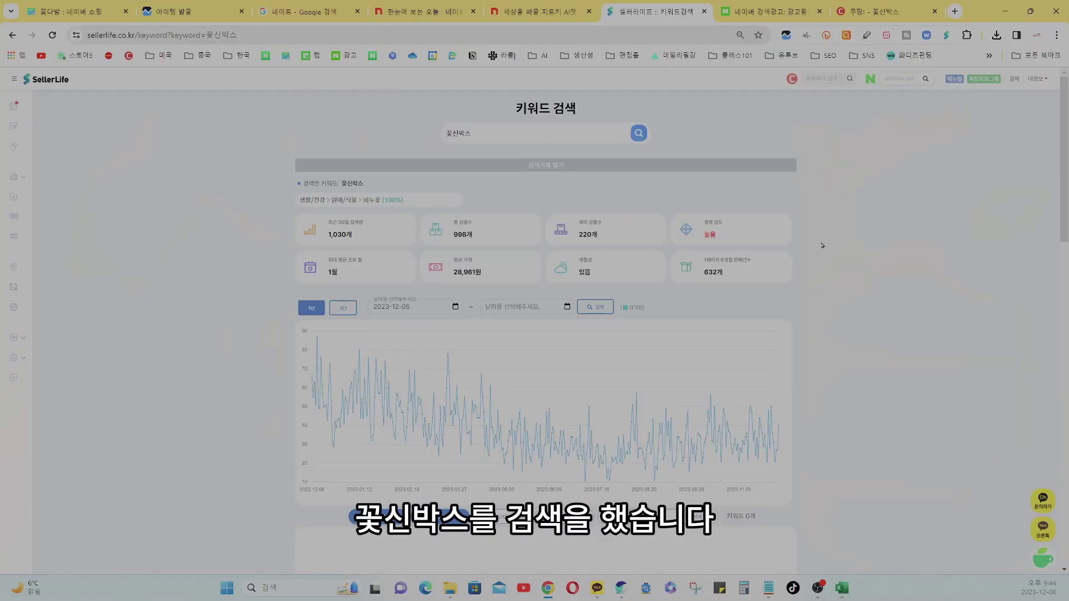
Select related keywords for 꽃신박스 from the Naver and Coupang lists, including 꽃무드등, 박스, 꽃신, 엽서박스, 비누장미 and 벌룬박스
scroll(768, 260, "down", 8)
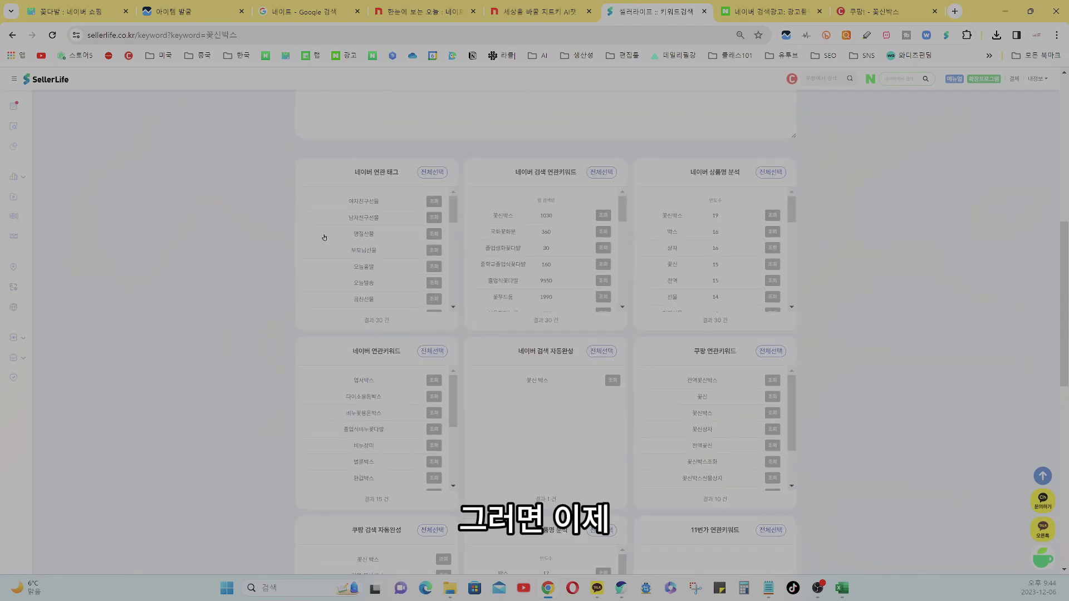
scroll(324, 238, "up", 2)
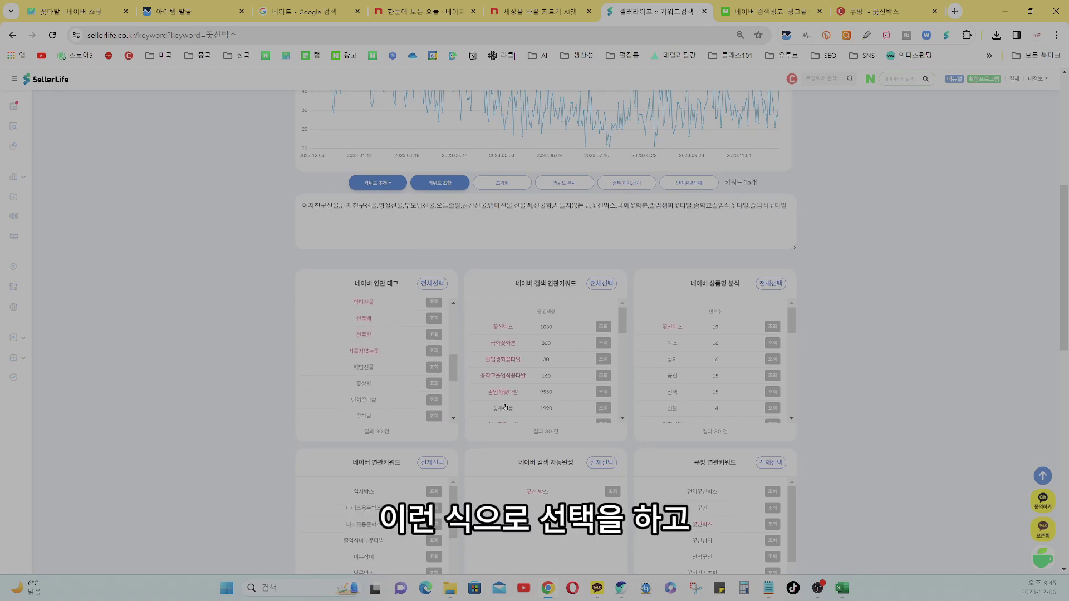
left_click(503, 408)
left_click(674, 344)
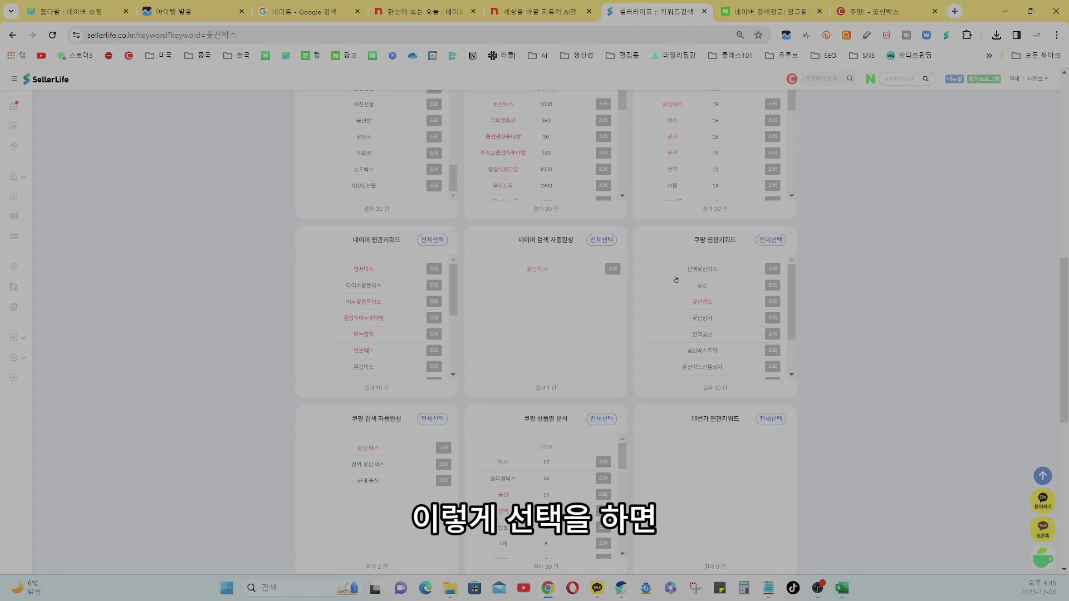
scroll(442, 277, "up", 3)
scroll(442, 277, "up", 4)
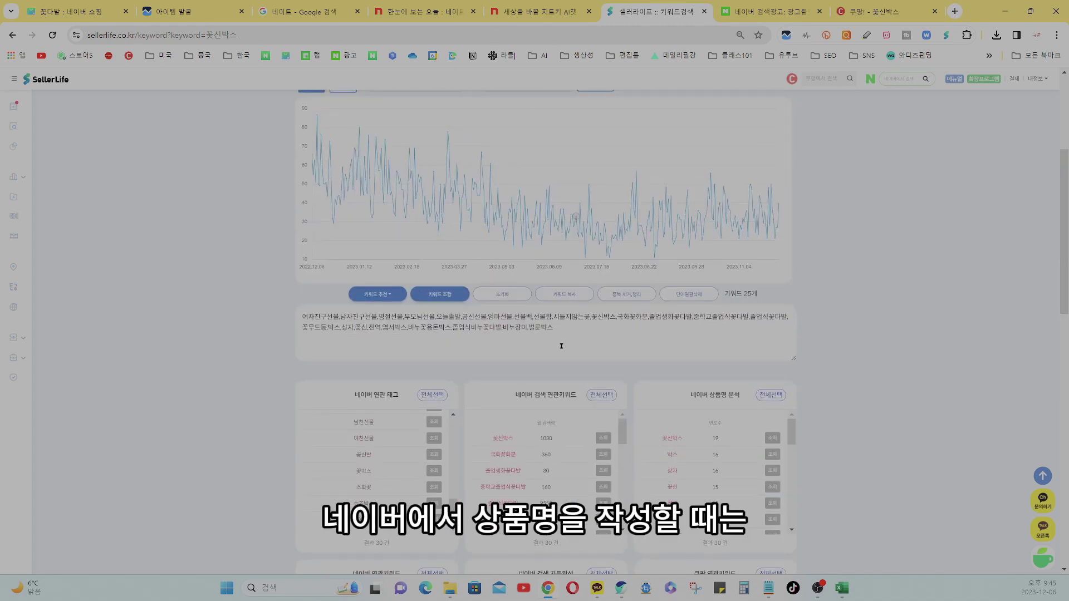
Open the keyword combiner (키워드 조합) and add 꽃신박스 and 벌룬박스 as main keywords
left_click(449, 294)
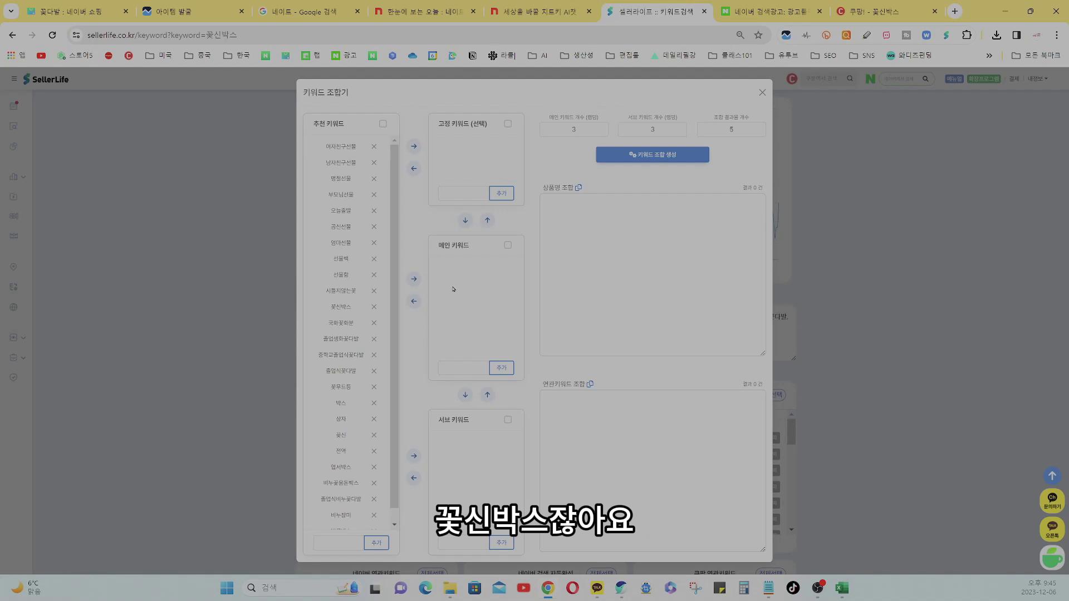
left_click(341, 307)
left_click(413, 279)
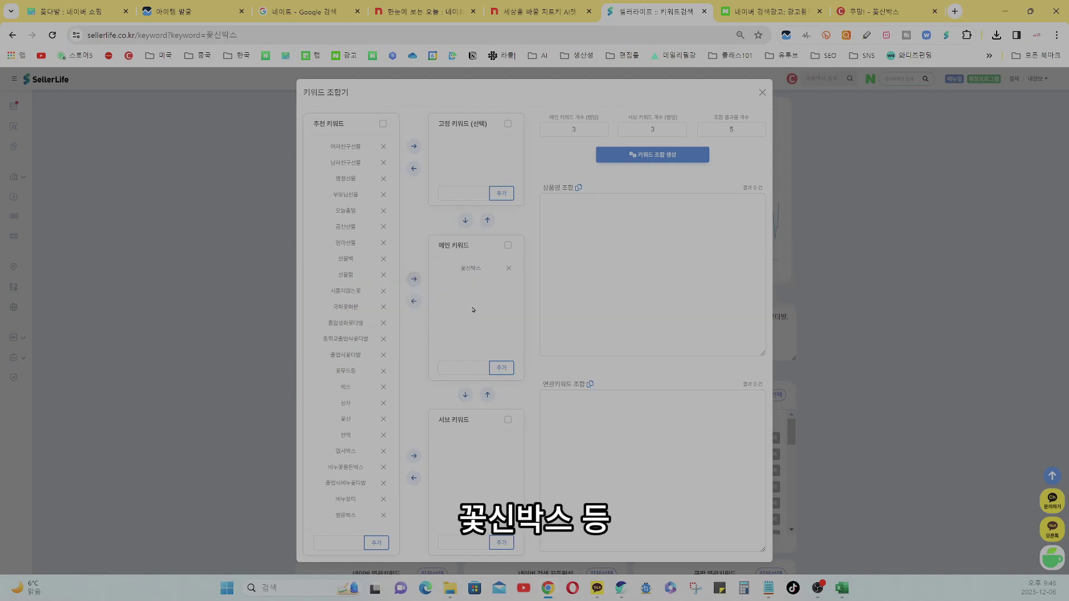
left_click(342, 517)
left_click(413, 279)
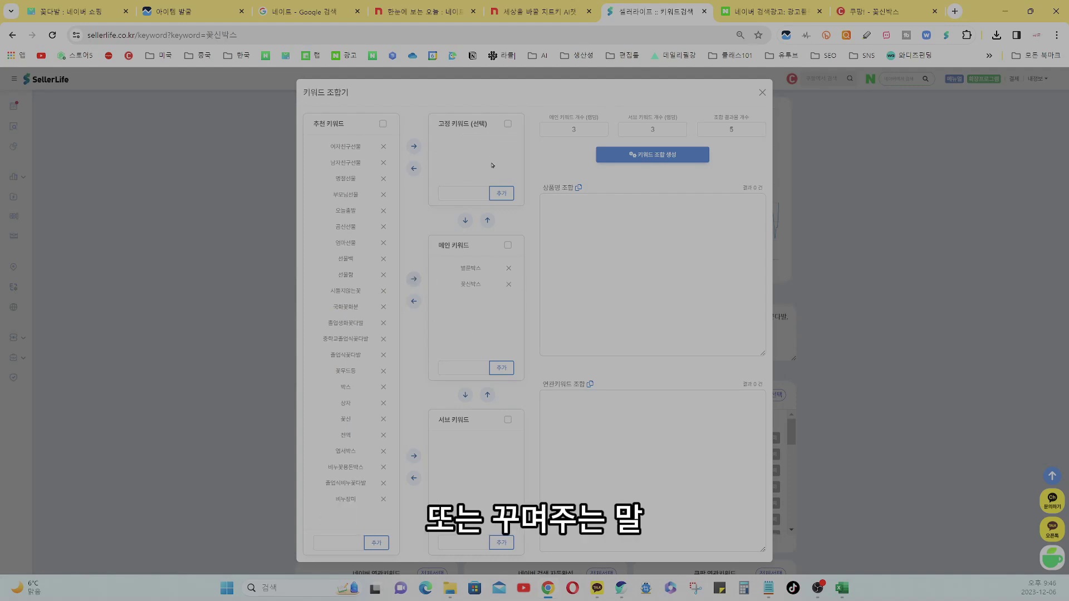
Add 여자친구선물, 남자친구선물, 부모님선물 and 곰신선물 from the recommended keywords as fixed keywords
left_click(347, 146)
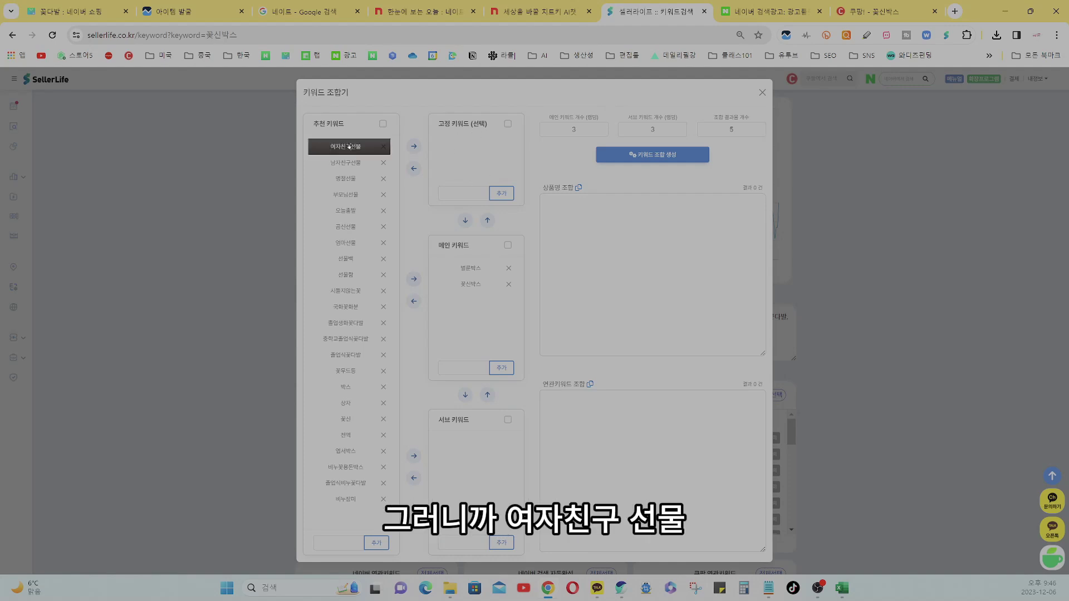
left_click(346, 163)
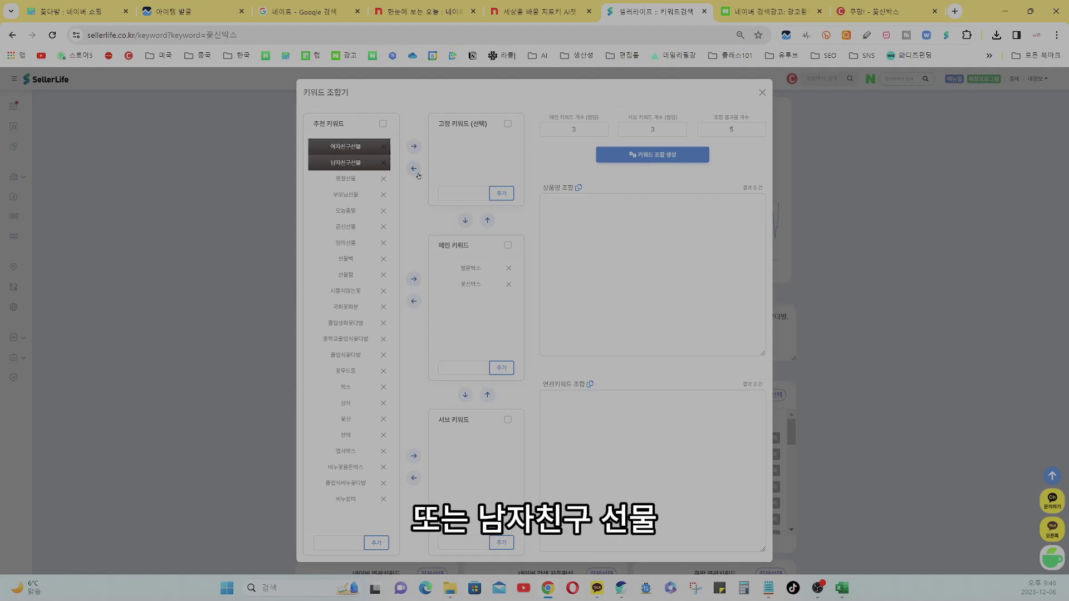
left_click(351, 194)
left_click(352, 226)
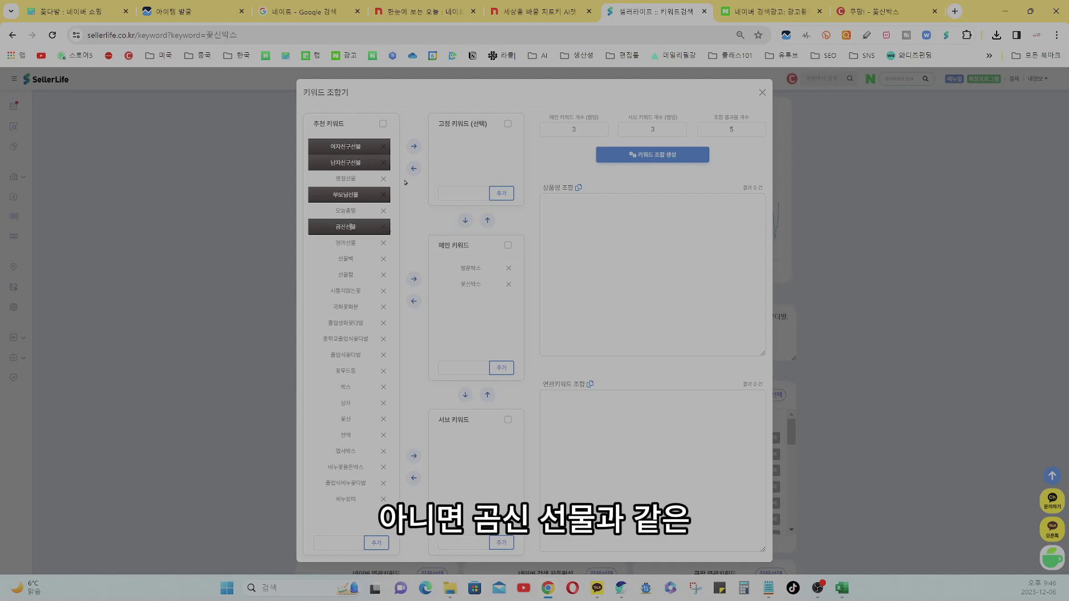
left_click(413, 147)
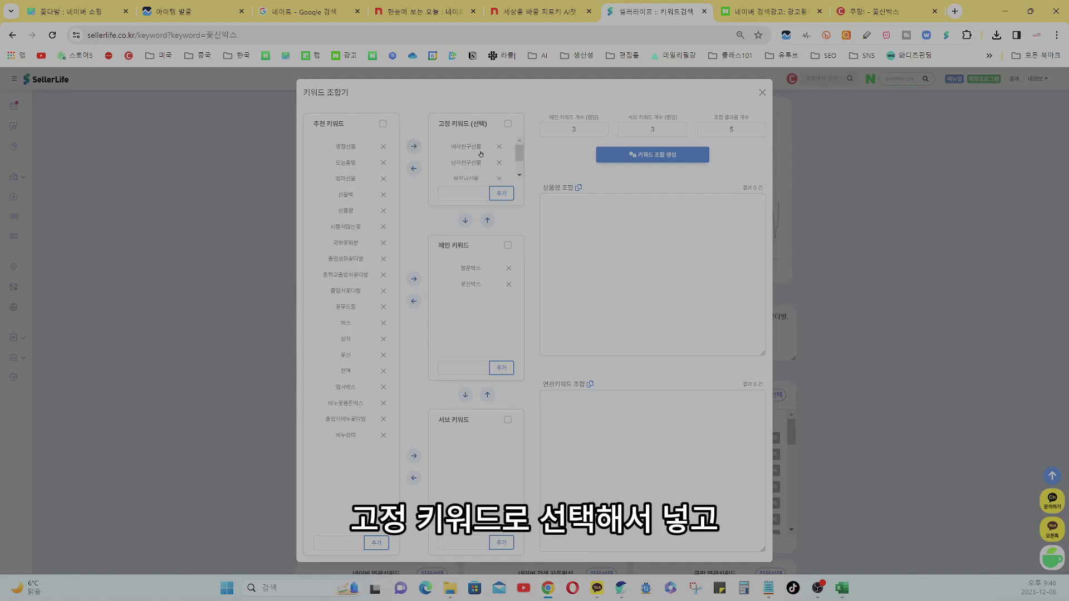
Add 비누장미, 엽서박스, 꽃무드등, 졸업식꽃다발, 졸업생화꽃다발 and 국화꽃화분 as sub keywords
left_click(349, 435)
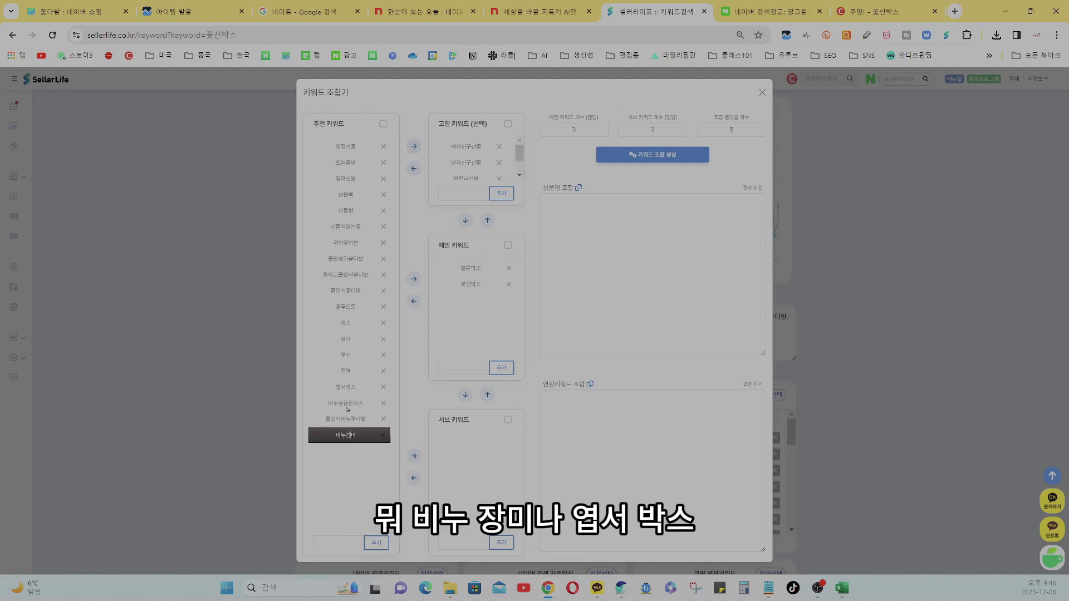
left_click(346, 388)
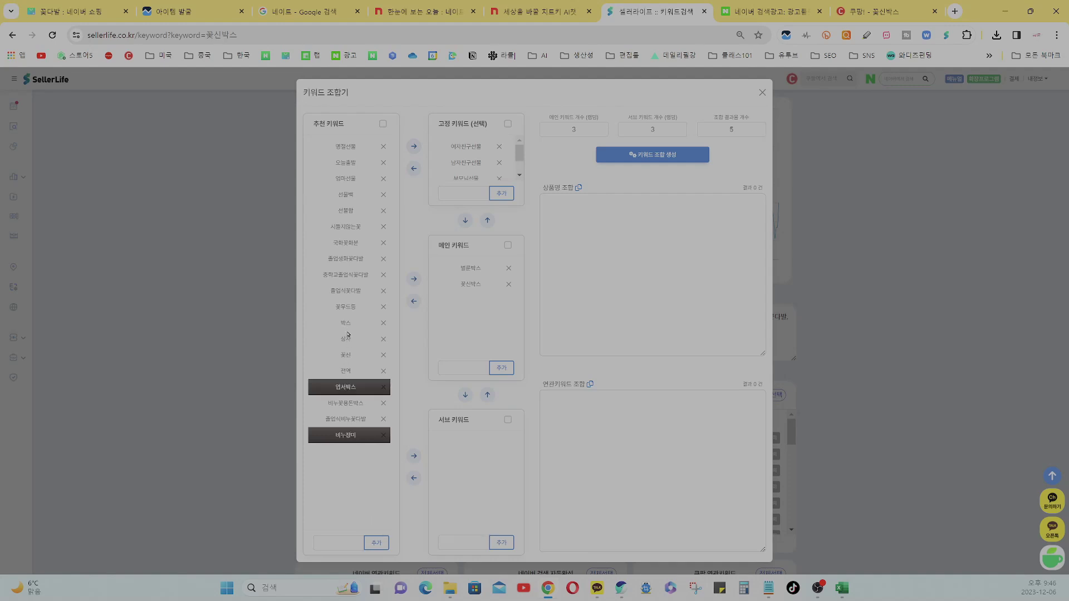
left_click(346, 306)
left_click(345, 290)
left_click(350, 259)
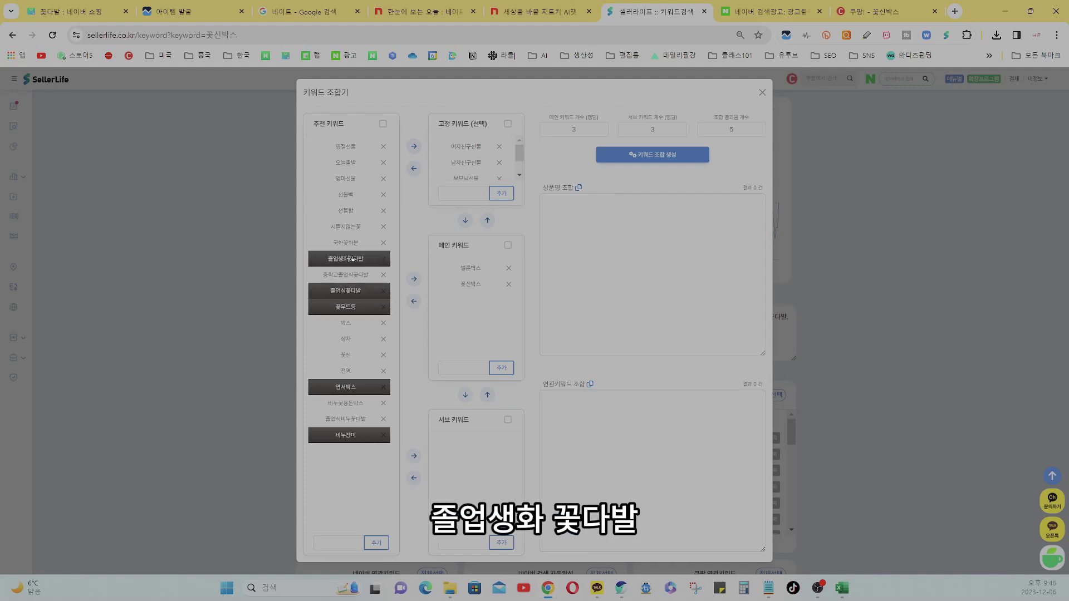
left_click(345, 243)
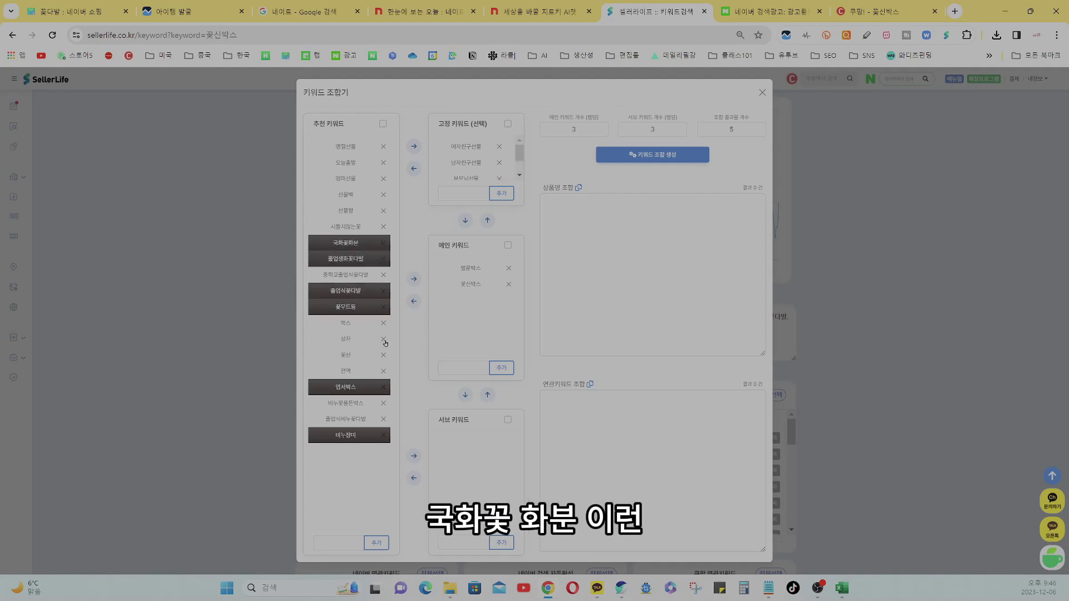
left_click(413, 455)
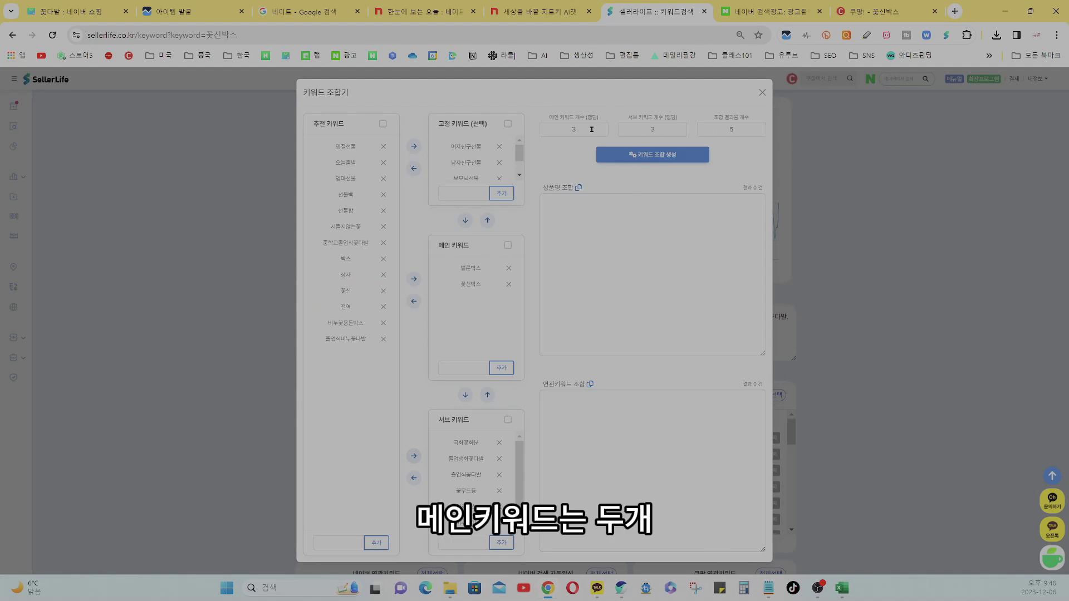
Generate keyword combinations with 2 main and 7 sub keywords, and copy the product name combination
double_click(573, 130)
type("2")
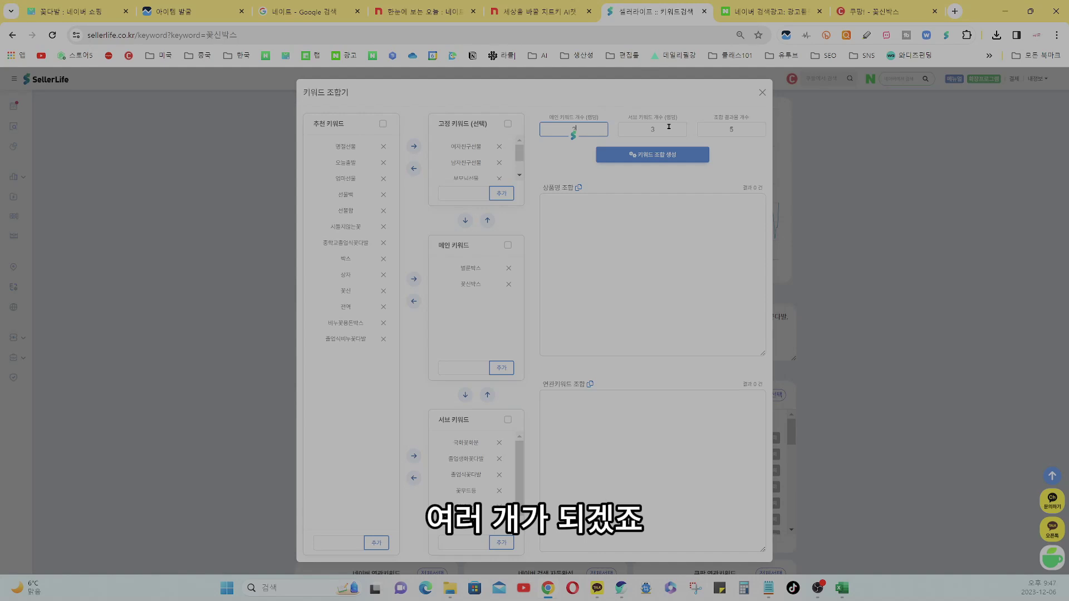
double_click(625, 127)
type("7")
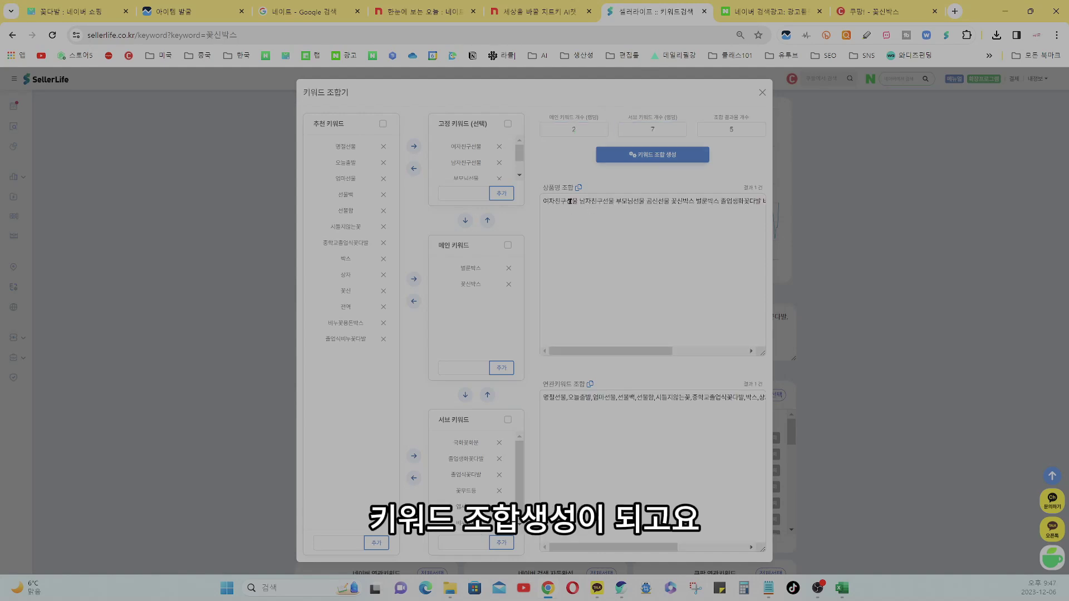
left_click(579, 188)
left_click(631, 104)
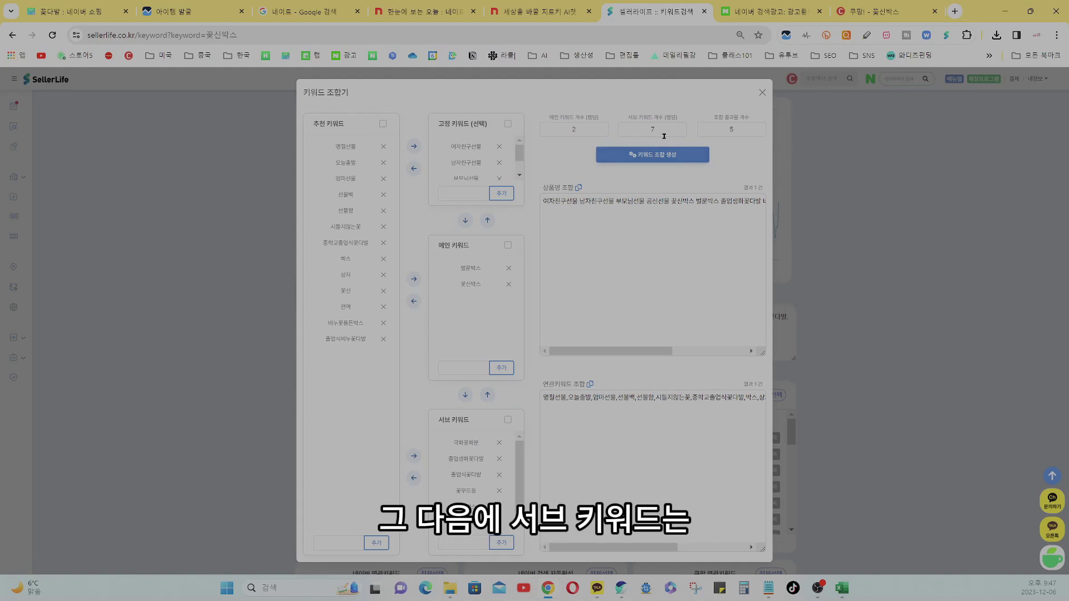
Regenerate the combinations with 6 sub keywords and 1 result, and copy the new product name combination
scroll(453, 490, "down", 1)
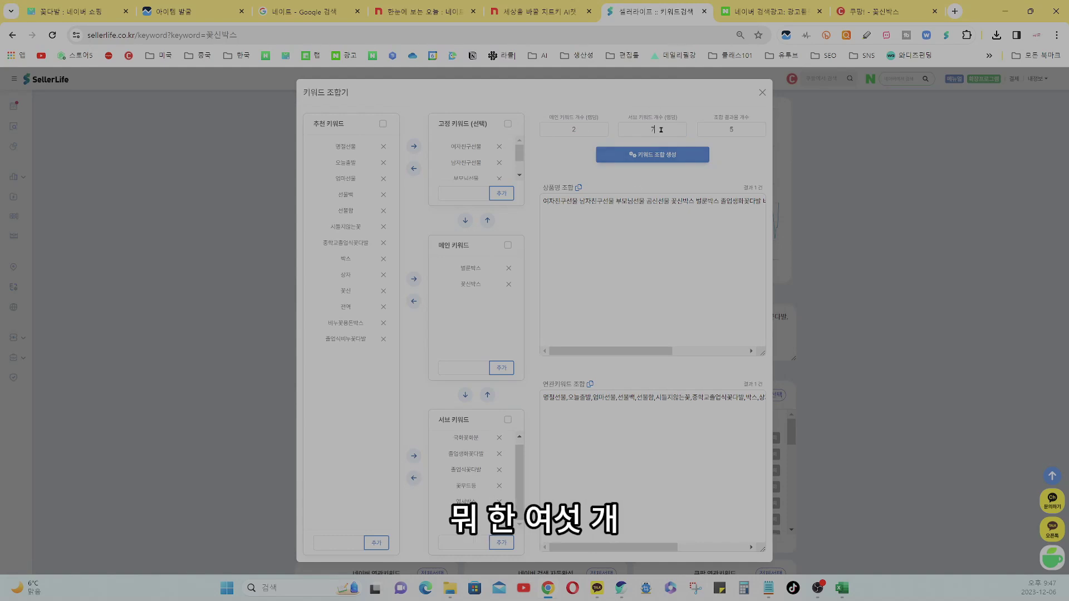
left_click_drag(661, 131, 648, 139)
type("6")
left_click_drag(726, 131, 823, 196)
type("1")
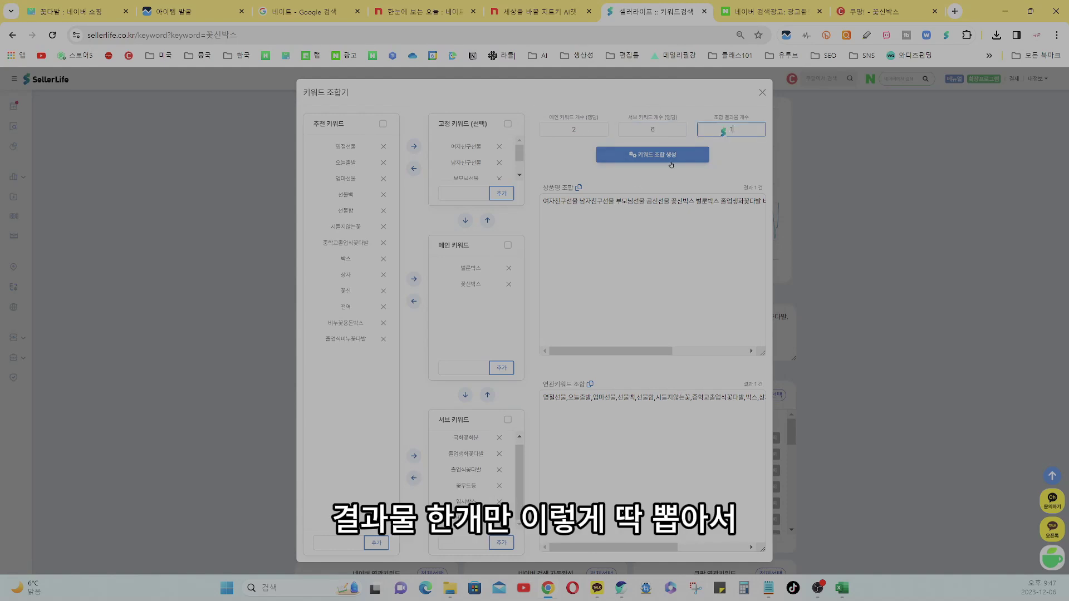
left_click(669, 160)
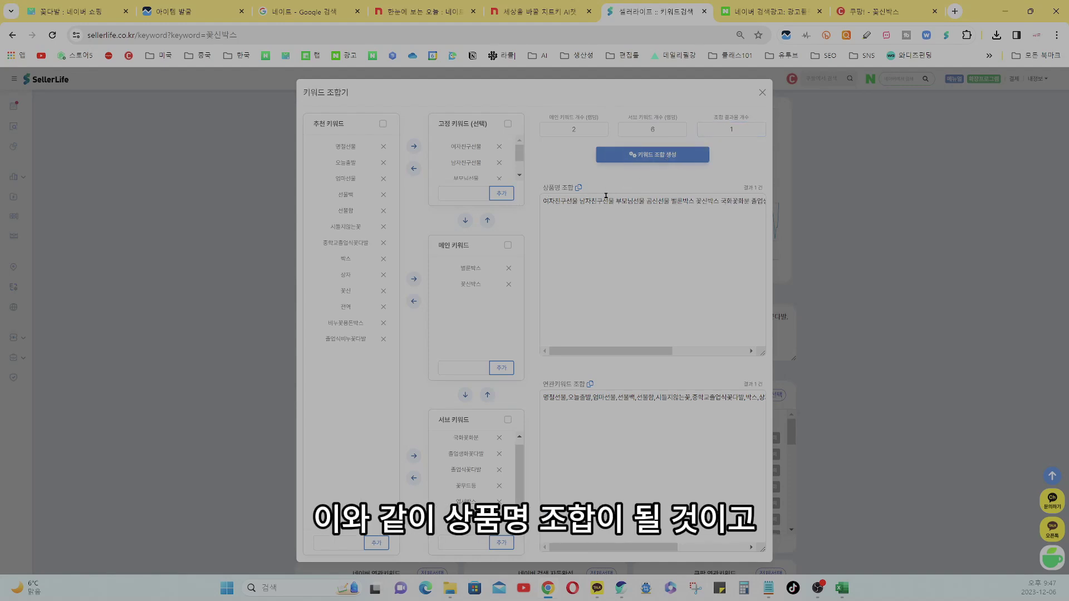
left_click(579, 185)
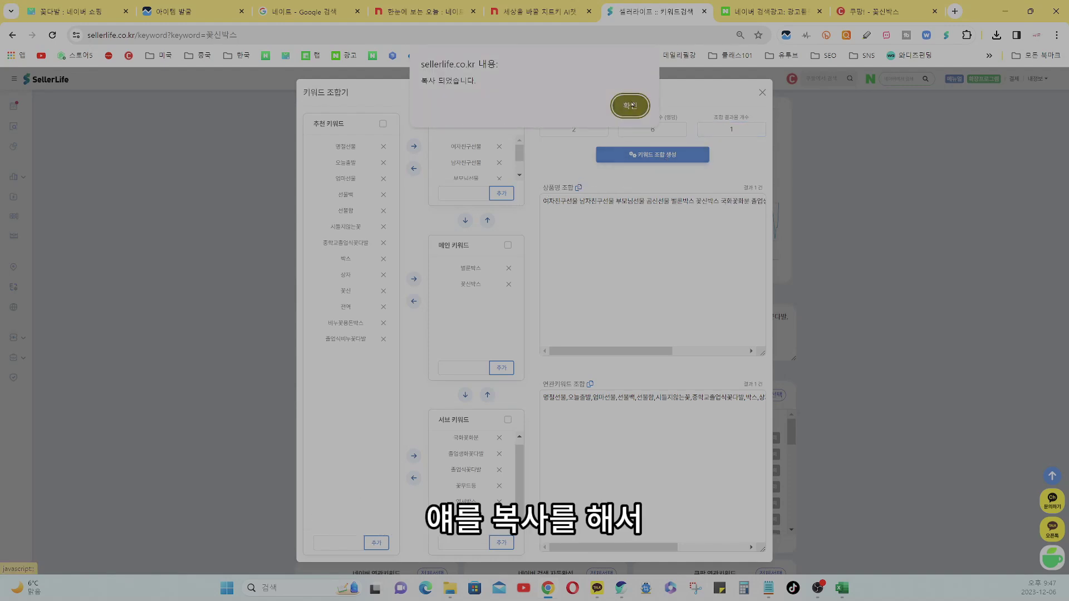
key("Return")
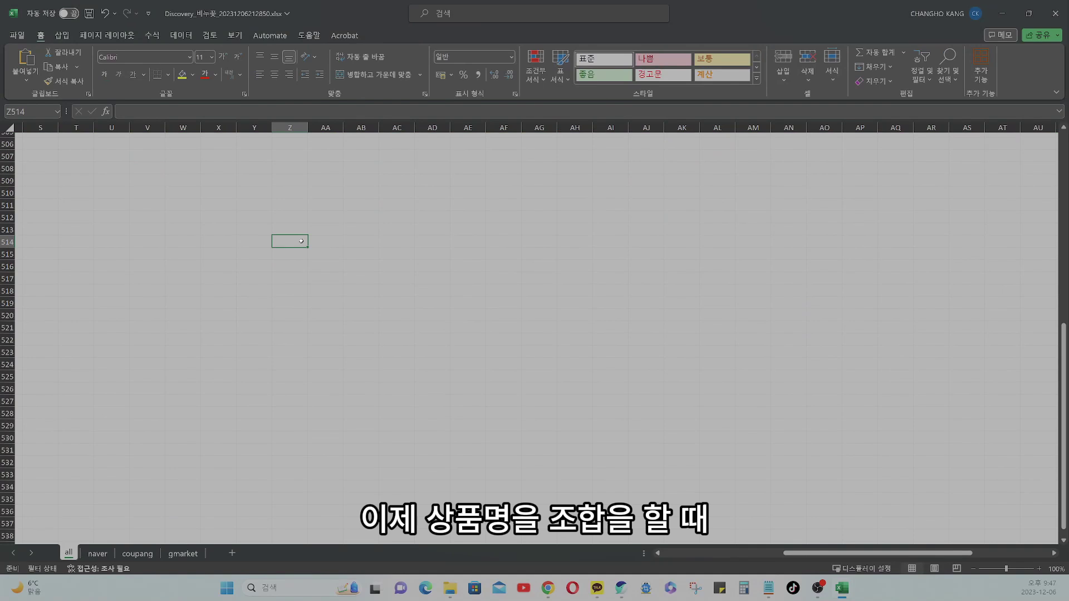
Paste the copied product name into cell Z514 of the Excel workbook and look over its individual keywords
key("ctrl+v")
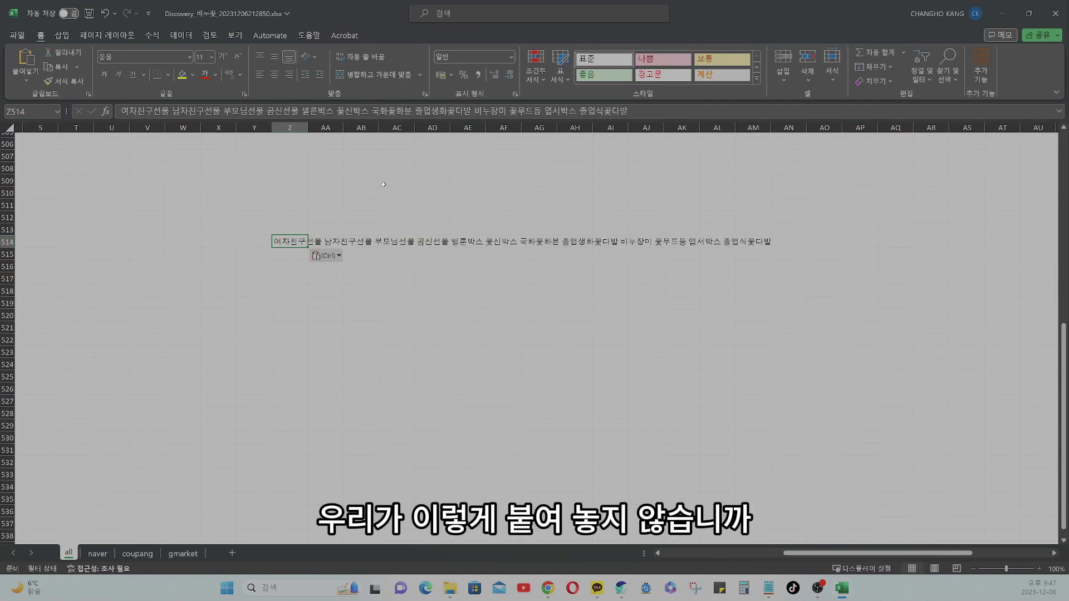
left_click(335, 241)
left_click(368, 241)
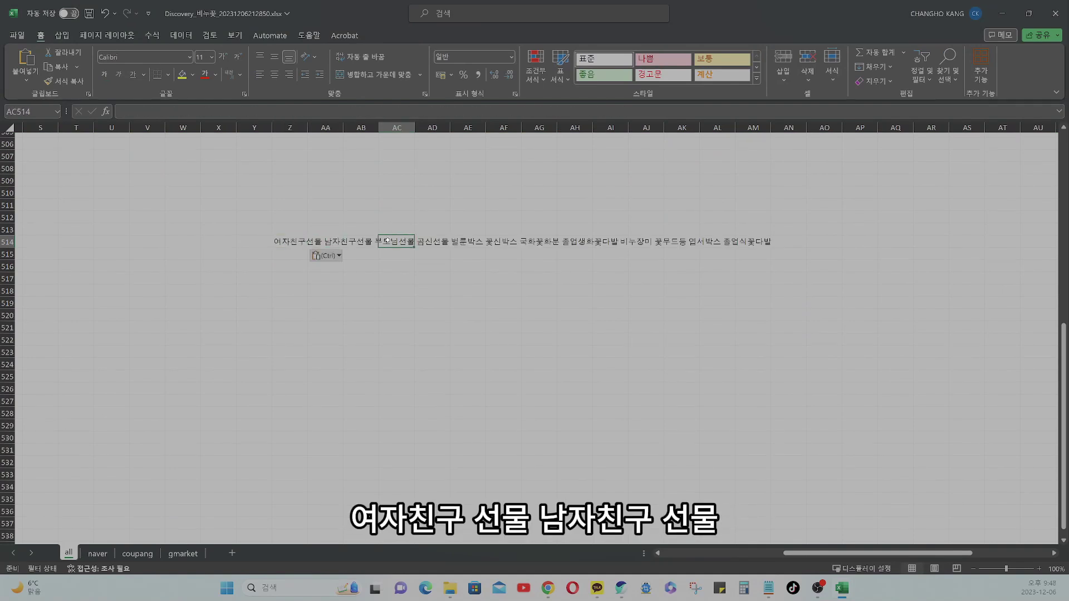
left_click(401, 241)
left_click(436, 241)
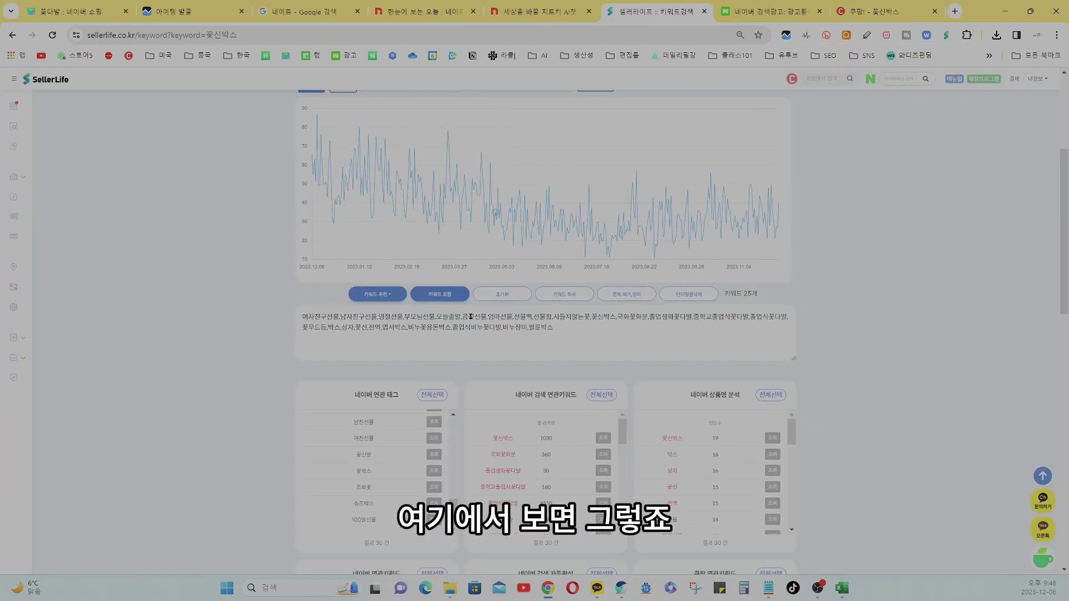
Return to the 꽃신박스 keyword search in SellerLife and review the collected keyword list
scroll(469, 319, "up", 4)
scroll(469, 319, "down", 4)
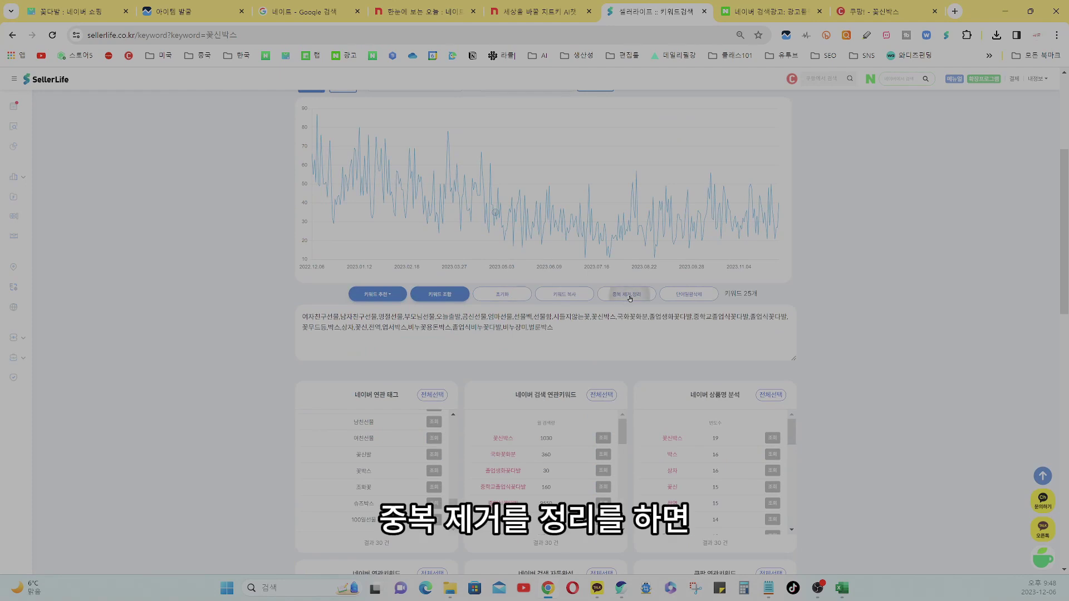
triple_click(571, 327)
left_click(604, 324)
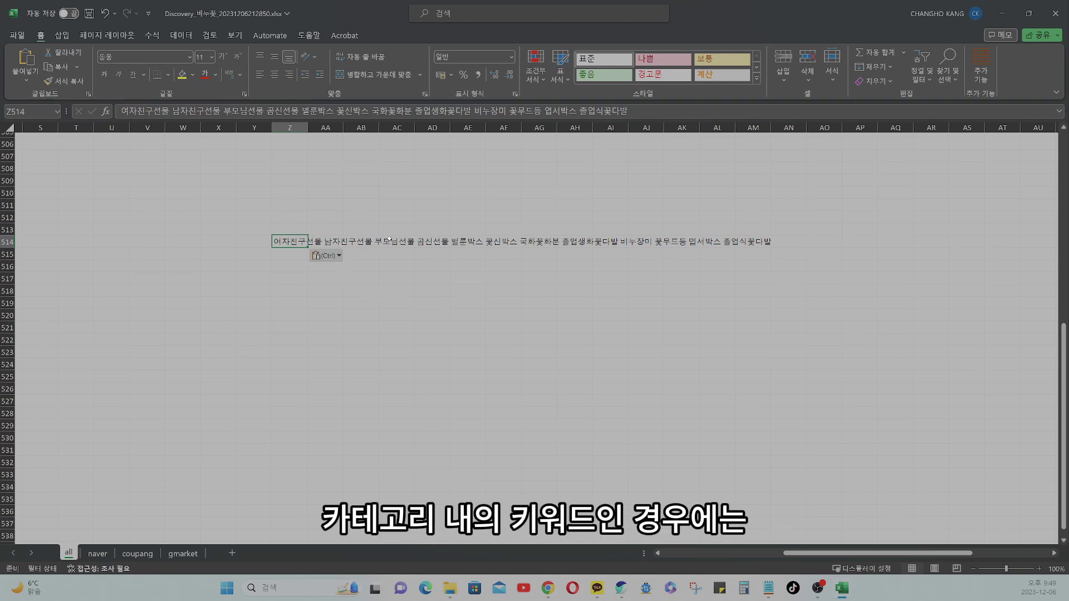
Check the pasted product name in Excel, search Naver Shopping for 곰신선물 in Chrome, and examine the categories of the listed products
left_click(157, 111)
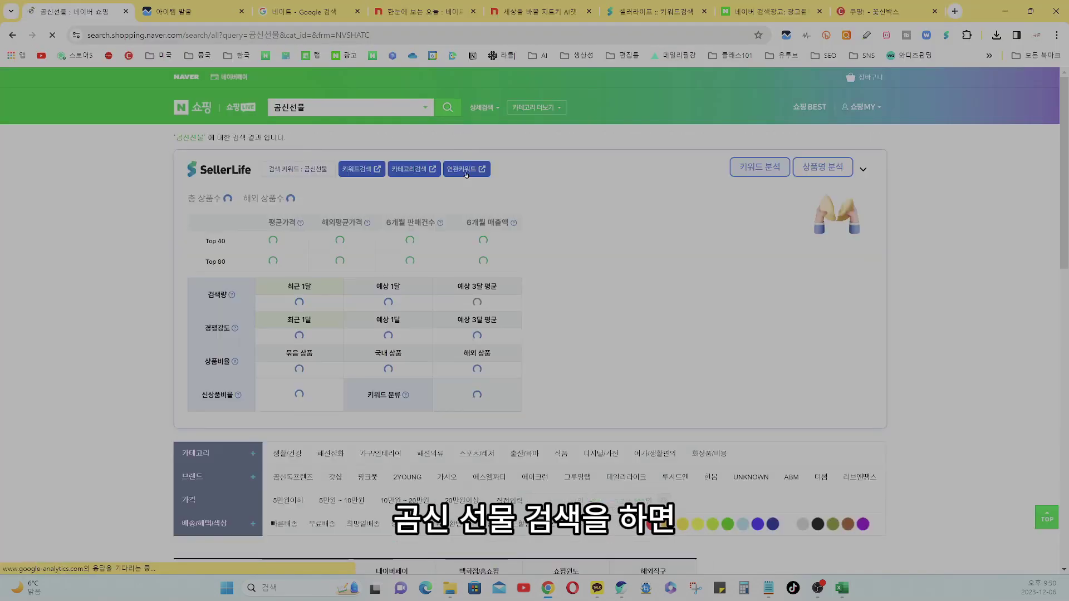
scroll(390, 223, "down", 15)
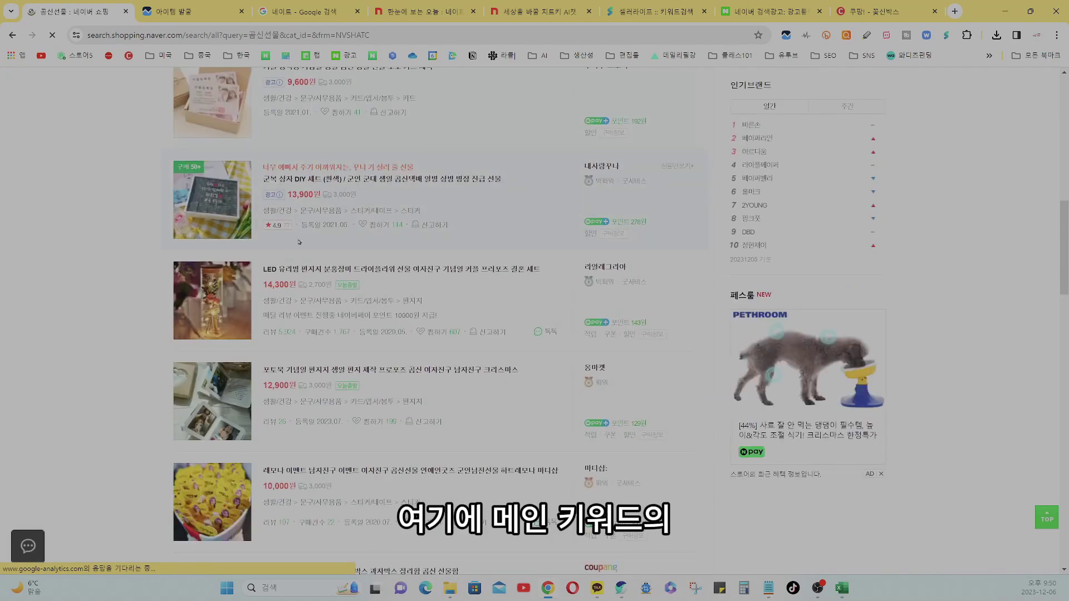
scroll(299, 242, "up", 4)
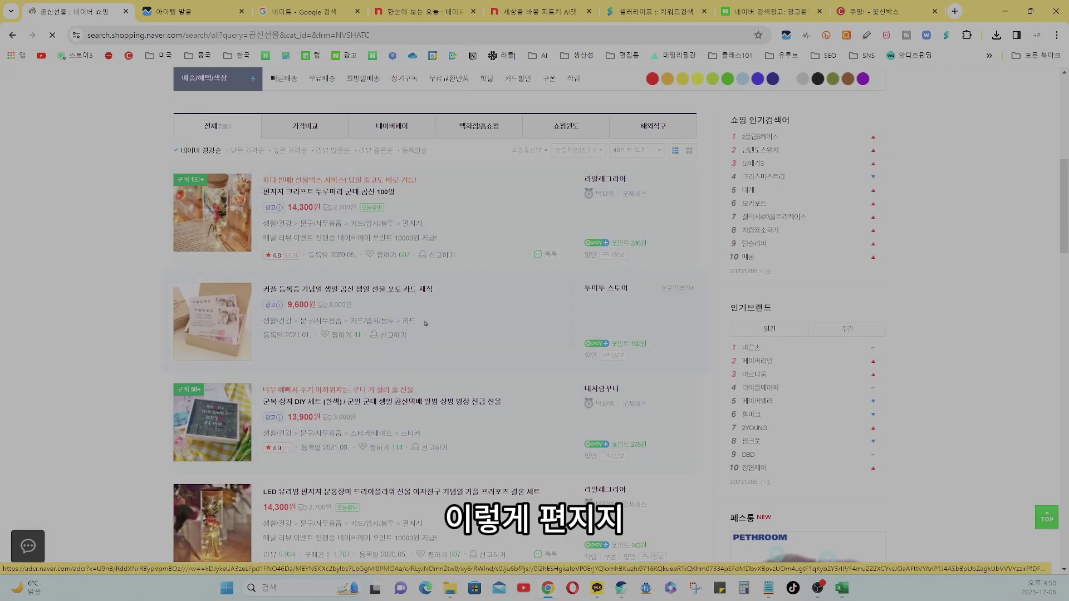
scroll(426, 322, "down", 8)
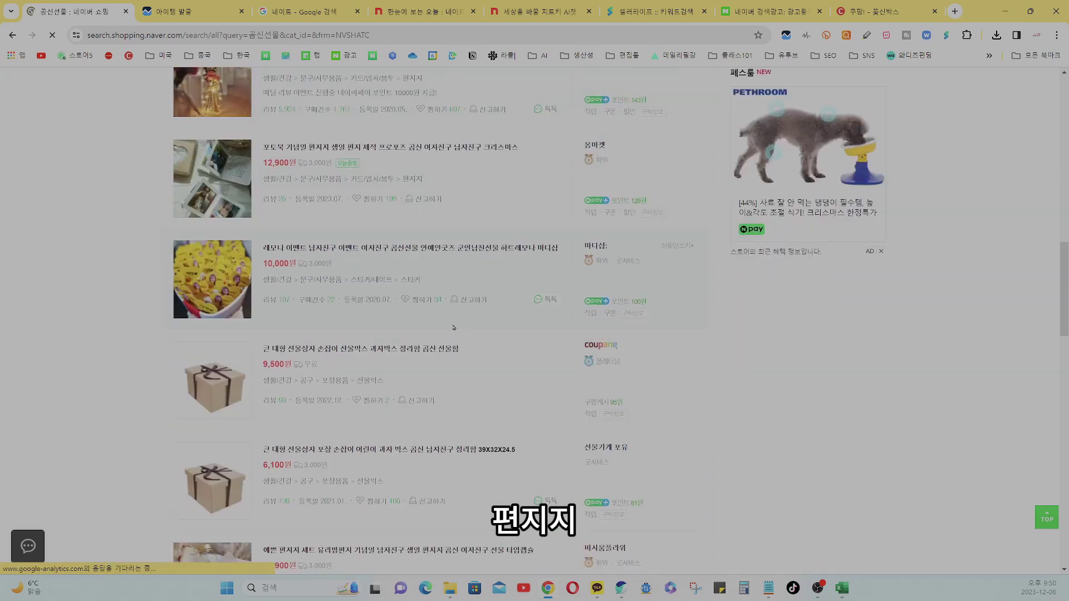
scroll(454, 327, "down", 4)
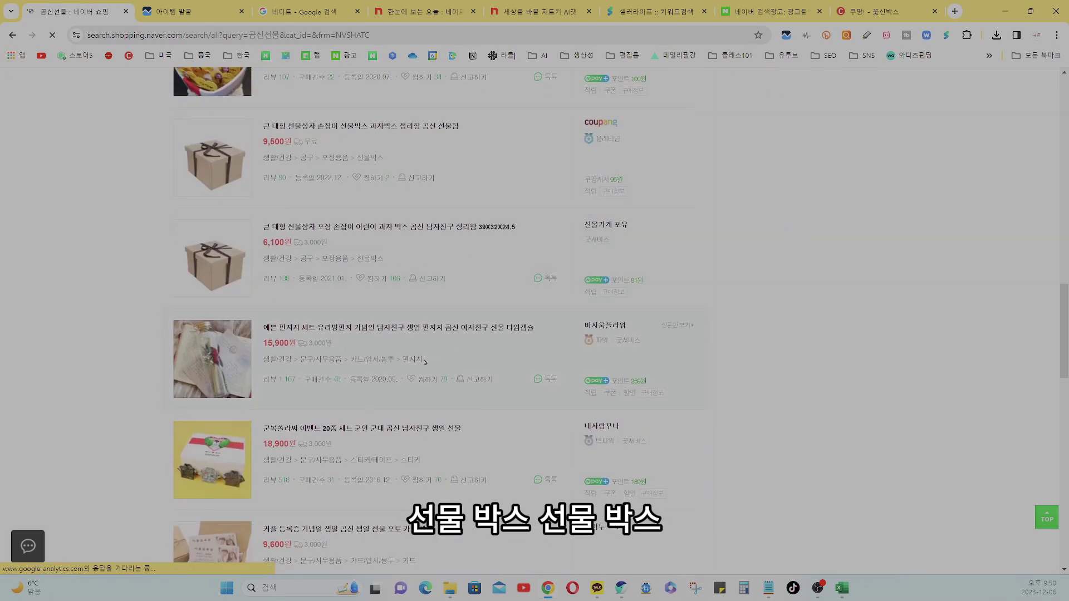
scroll(425, 362, "down", 4)
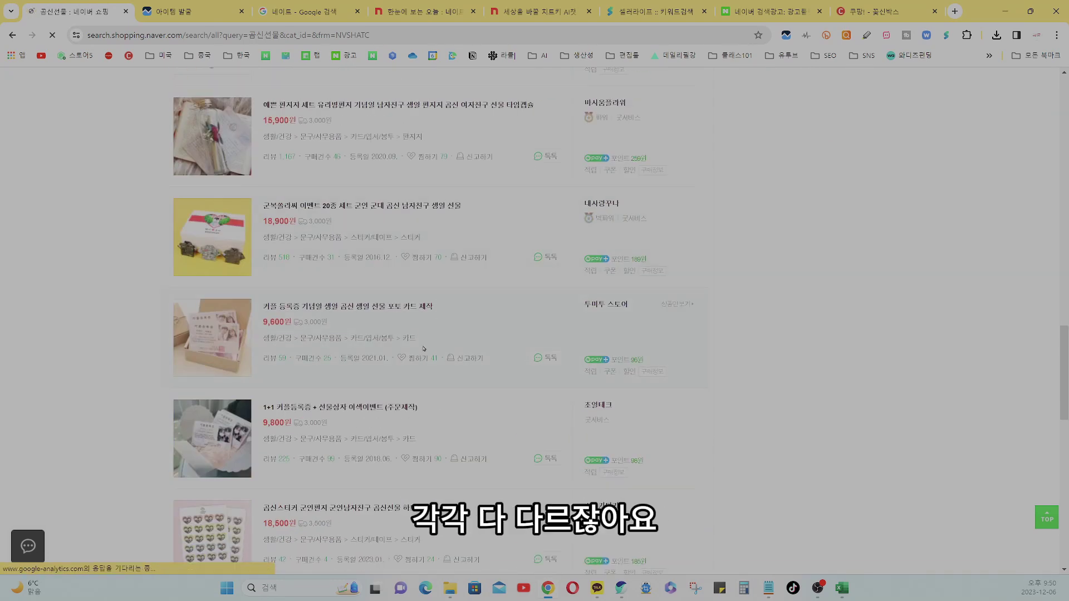
Search Naver Shopping for 남자친구선물 and examine the categories of the listed products
scroll(423, 348, "up", 20)
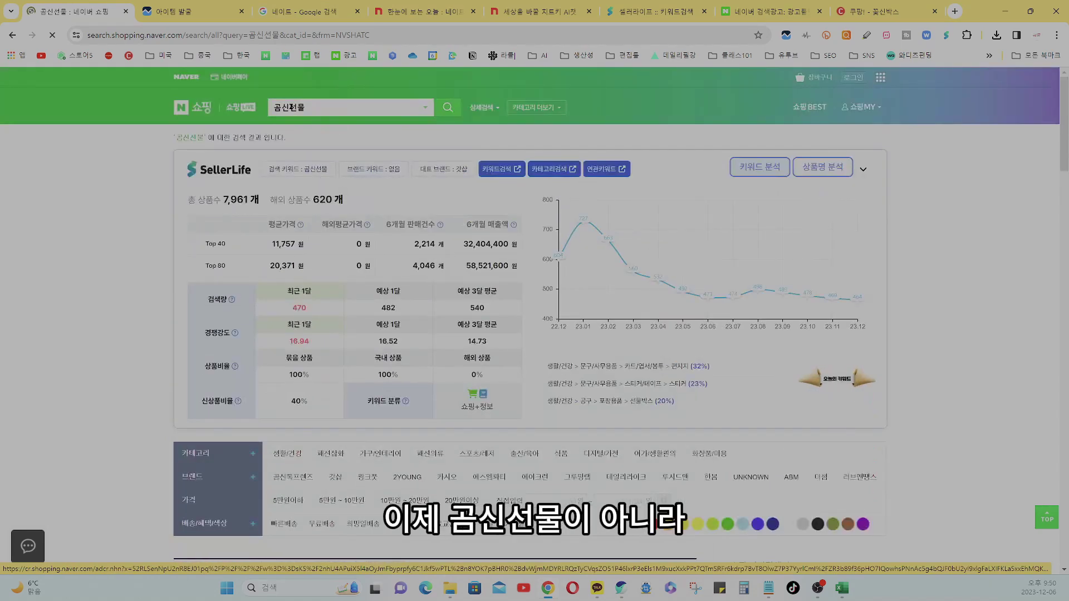
double_click(292, 107)
type("남자친구선물")
key("Return")
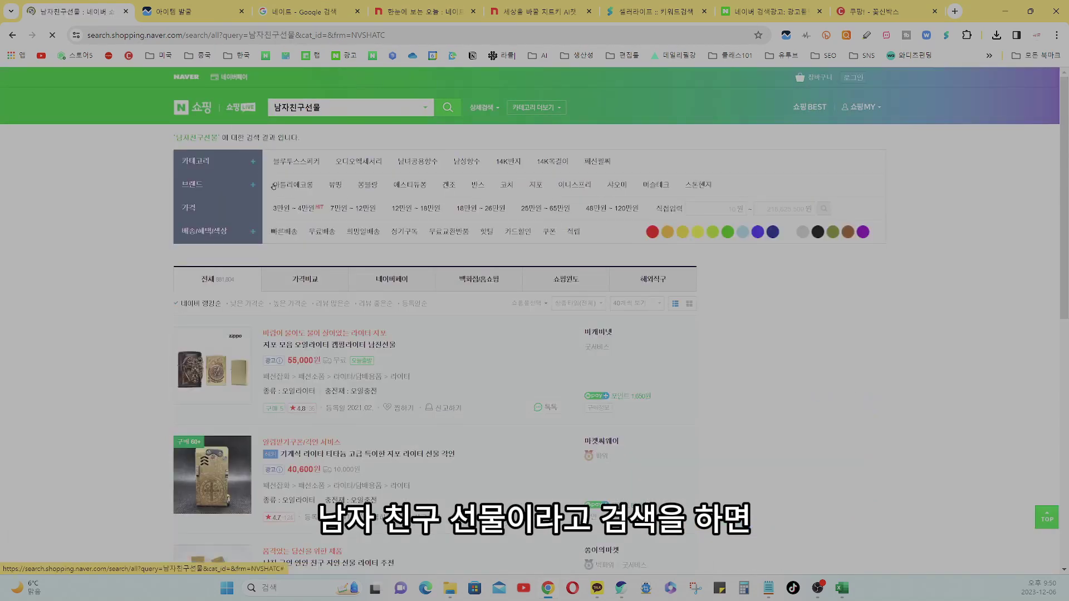
scroll(449, 345, "down", 10)
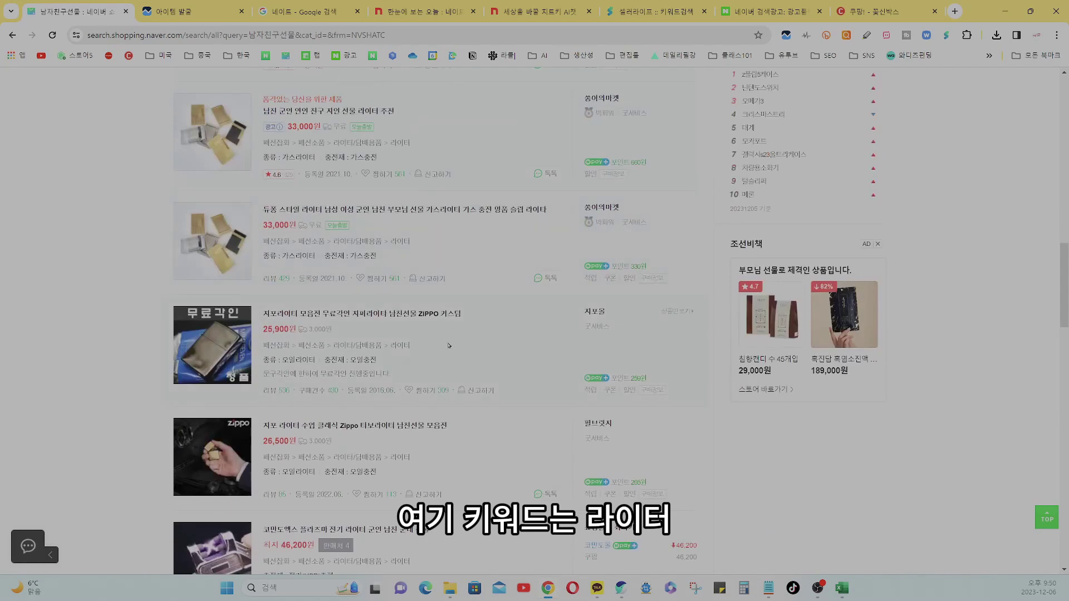
scroll(449, 346, "down", 15)
scroll(420, 350, "down", 4)
scroll(422, 351, "up", 8)
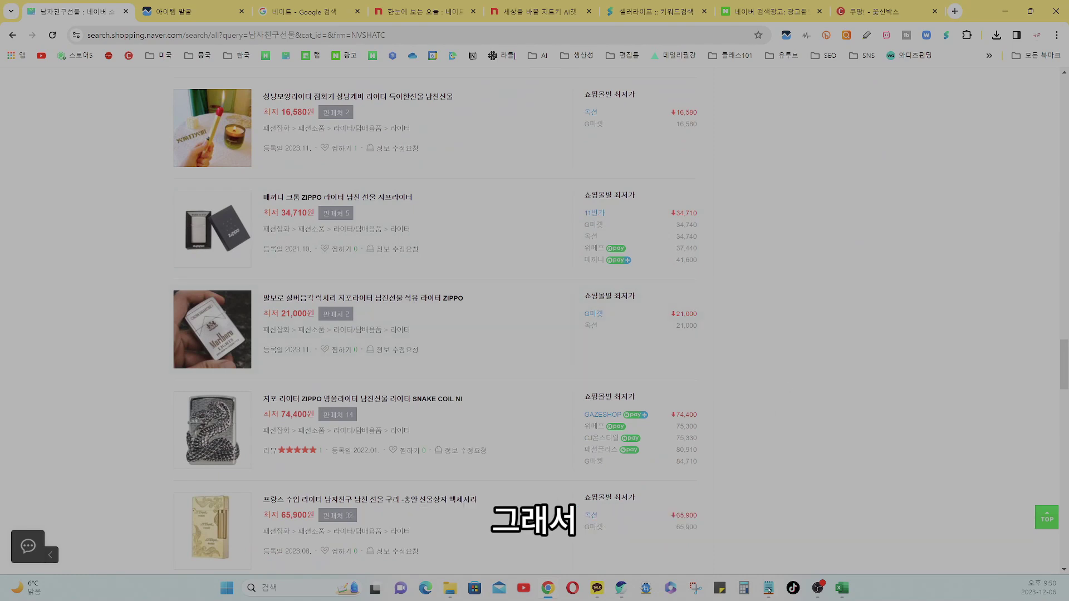
Switch to the Excel workbook and enter number 1 in Z516 with 가성비 beside it in AA516
mouse_move(768, 587)
left_click(842, 587)
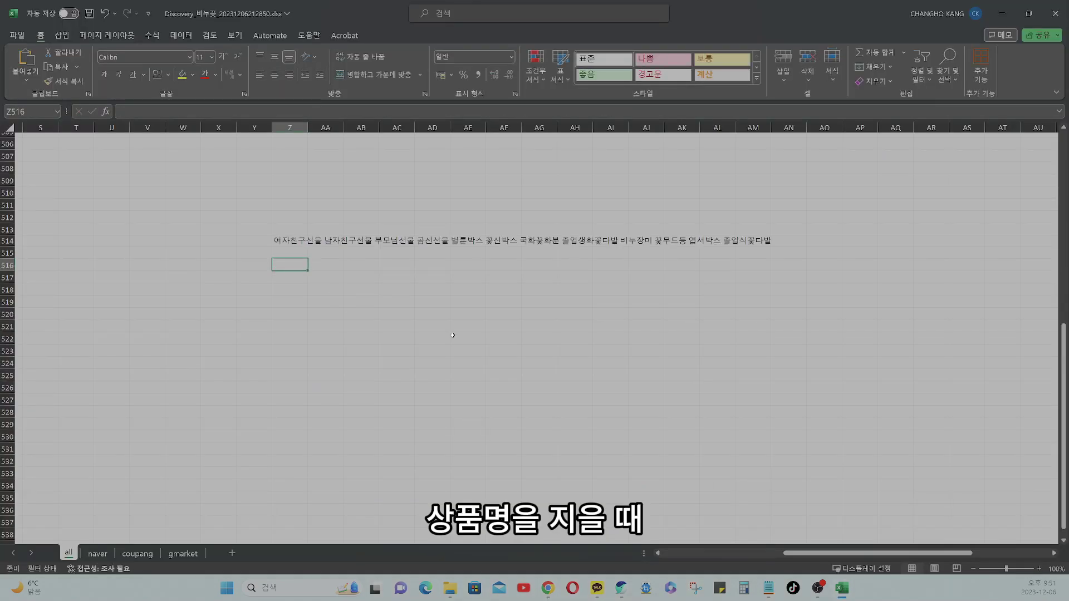
type("1")
key("Tab")
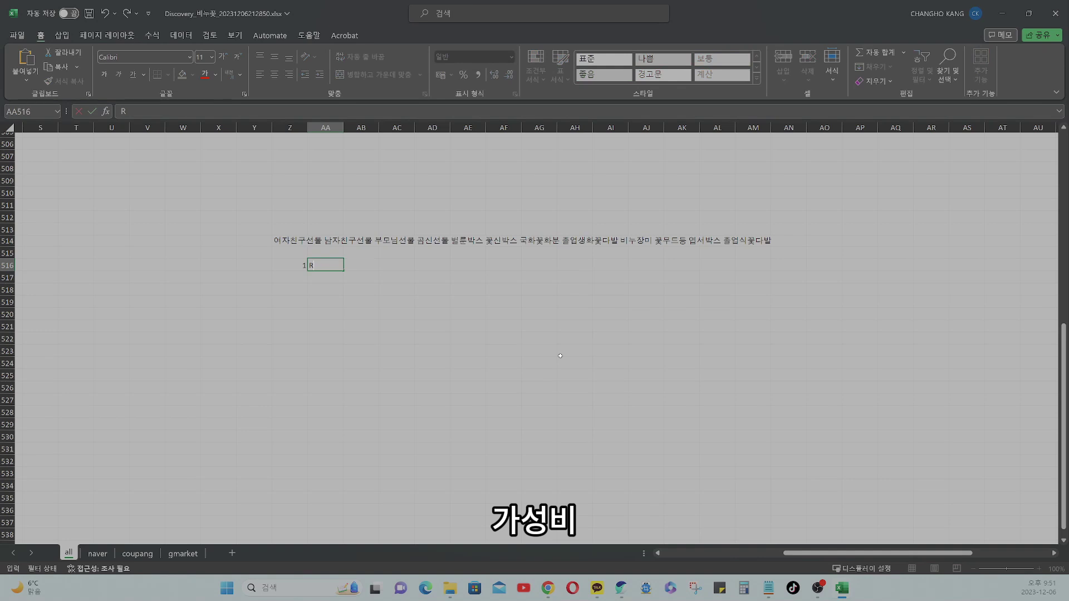
type("가성비")
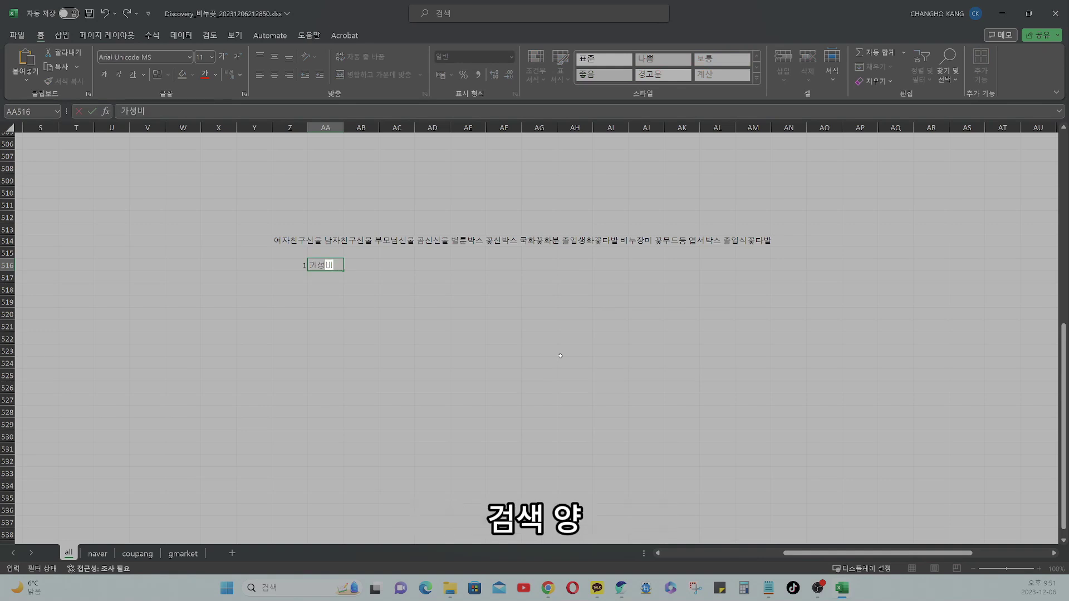
key("Return")
Add the second list item in row 517, with 2 in column Z and 쇼핑키워드 in column AA
type("2.")
key("BackSpace")
key("BackSpace")
key("Left")
type("2")
key("Right")
type("쇼핑키워드")
key("Return")
Add the third list item in row 518, with 3 in column Z and 동일카테고리 in column AA
key("Left")
type("3.")
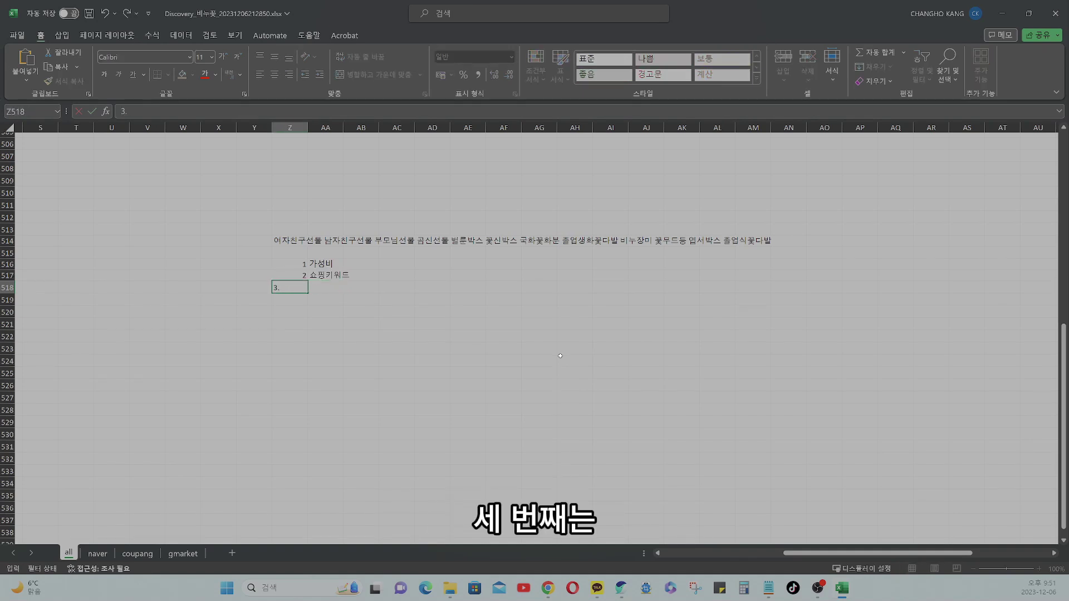
key("BackSpace")
key("Right")
type("동일카테고리")
key("Return")
key("Left")
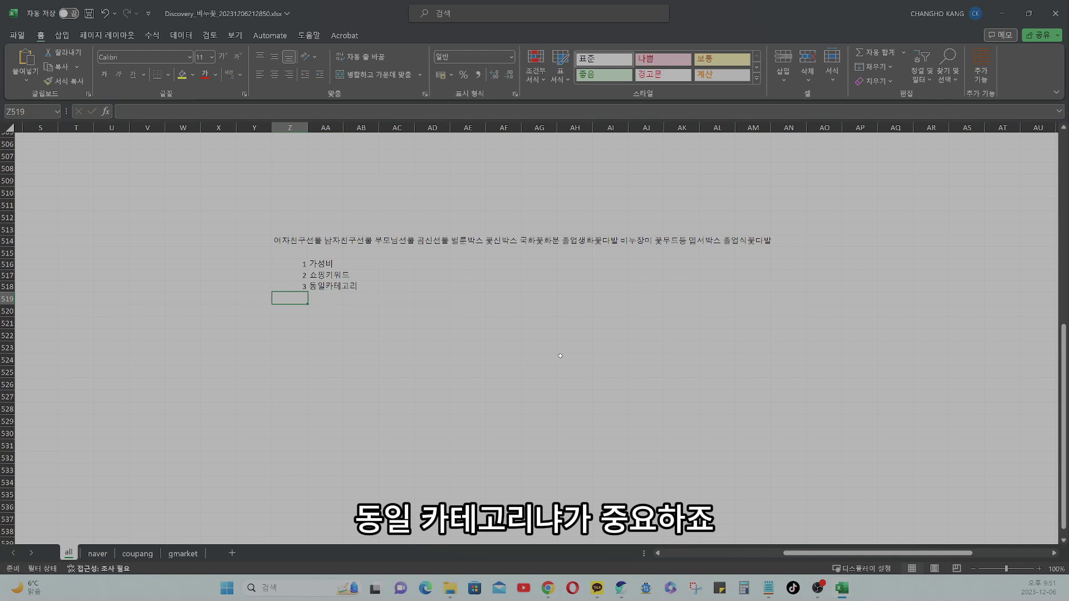
Add the fourth list item in row 519, with 4 in column Z and 온전한 키워드 in column AA
type("4")
key("Right")
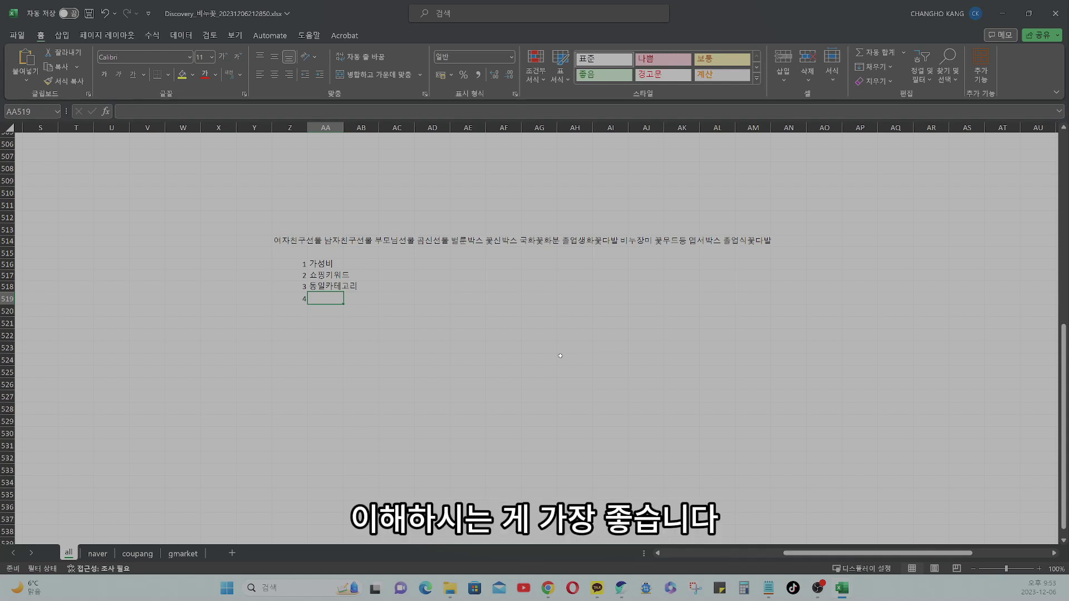
type("온전한 키워드")
key("Return")
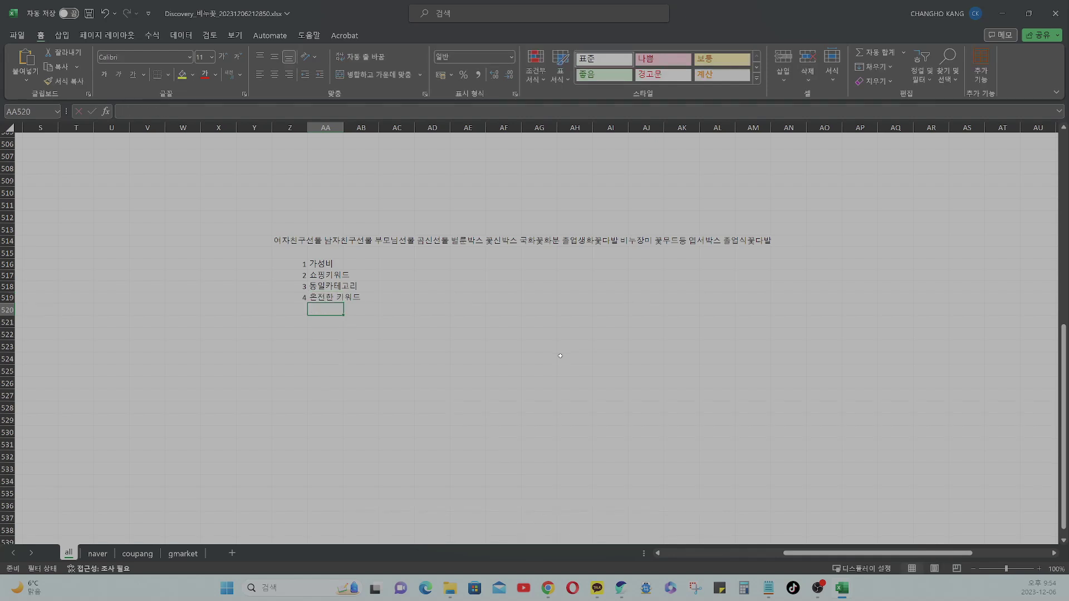
Compare the 온전한 키워드 rule with the opening keywords of the product name in row 514, from 여자친구선물 to 부모님선물
left_click_drag(328, 260, 329, 297)
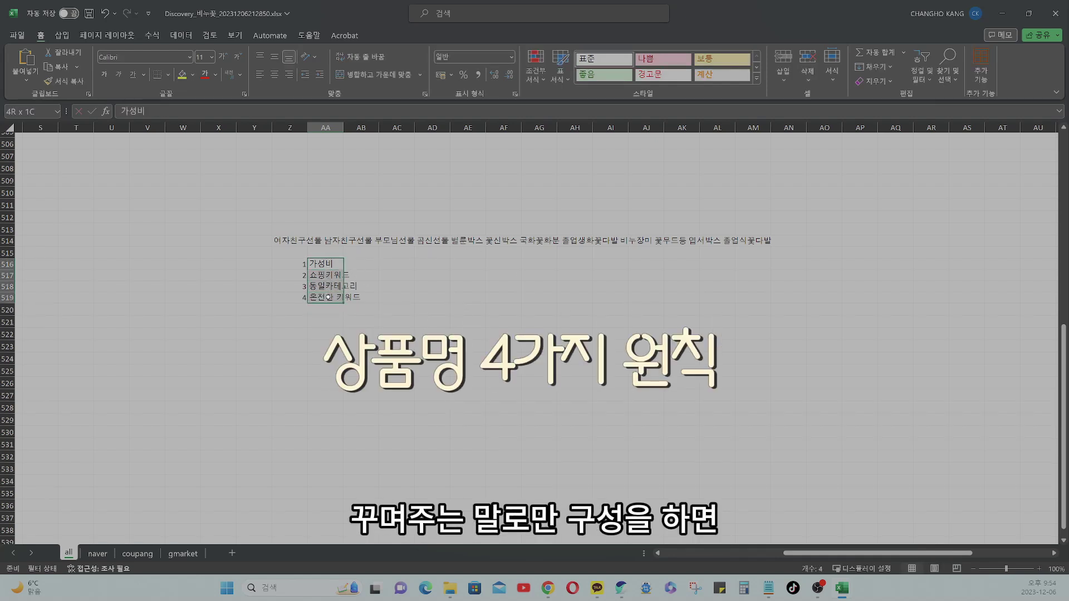
left_click(329, 296)
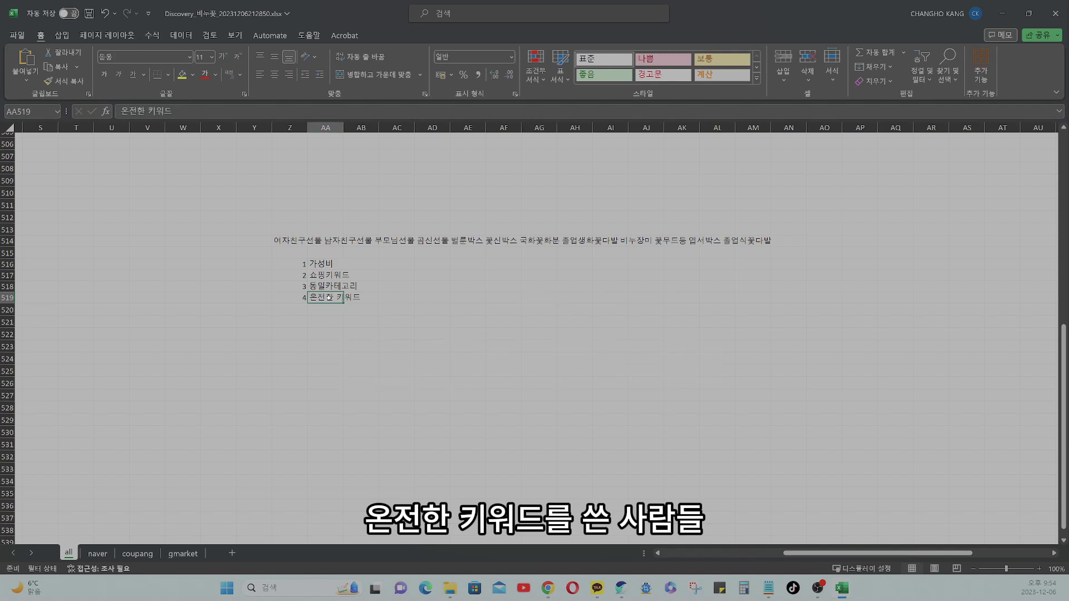
left_click(289, 237)
left_click_drag(171, 111, 118, 110)
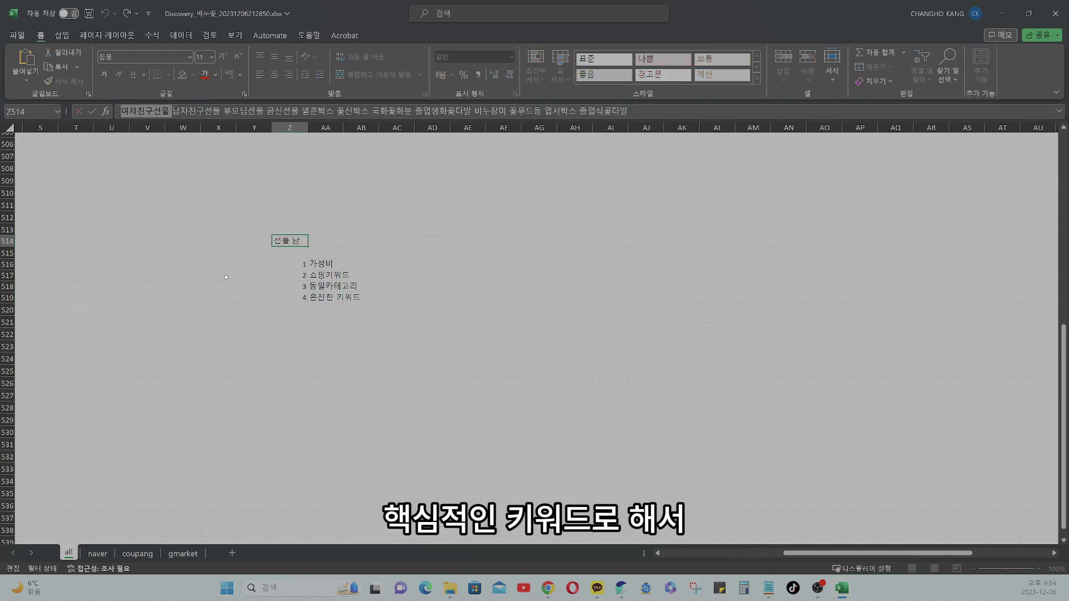
left_click(482, 345)
left_click(345, 240)
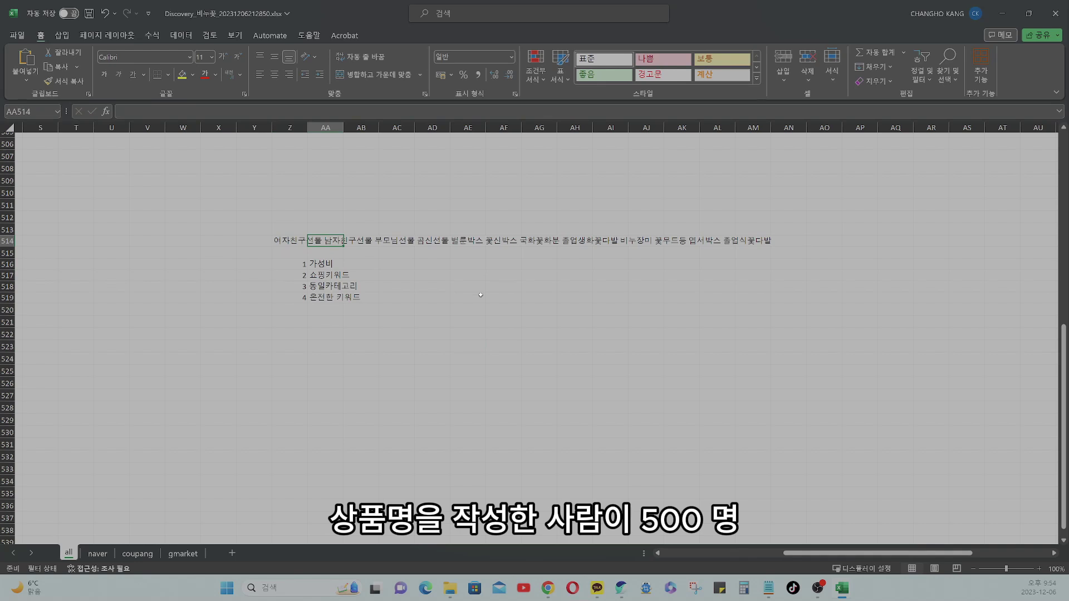
left_click(391, 238)
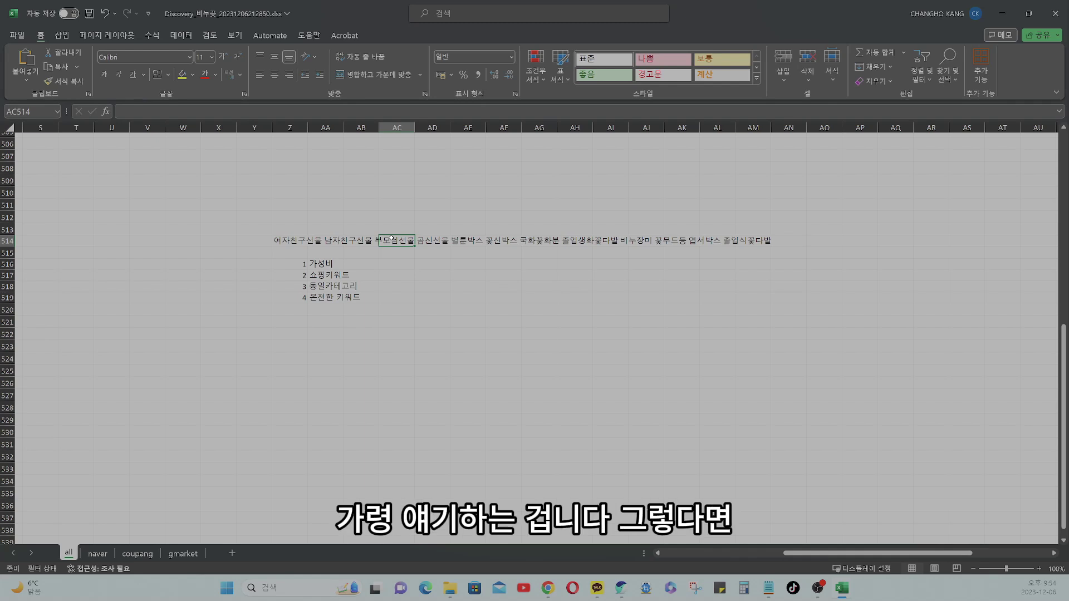
left_click(298, 240)
left_click(331, 241)
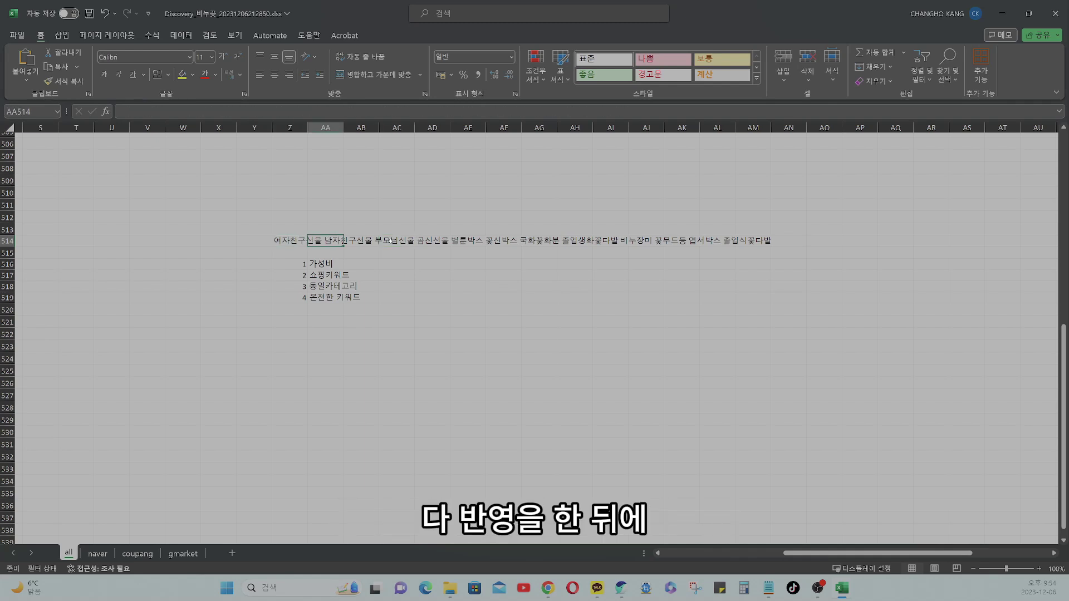
left_click(391, 241)
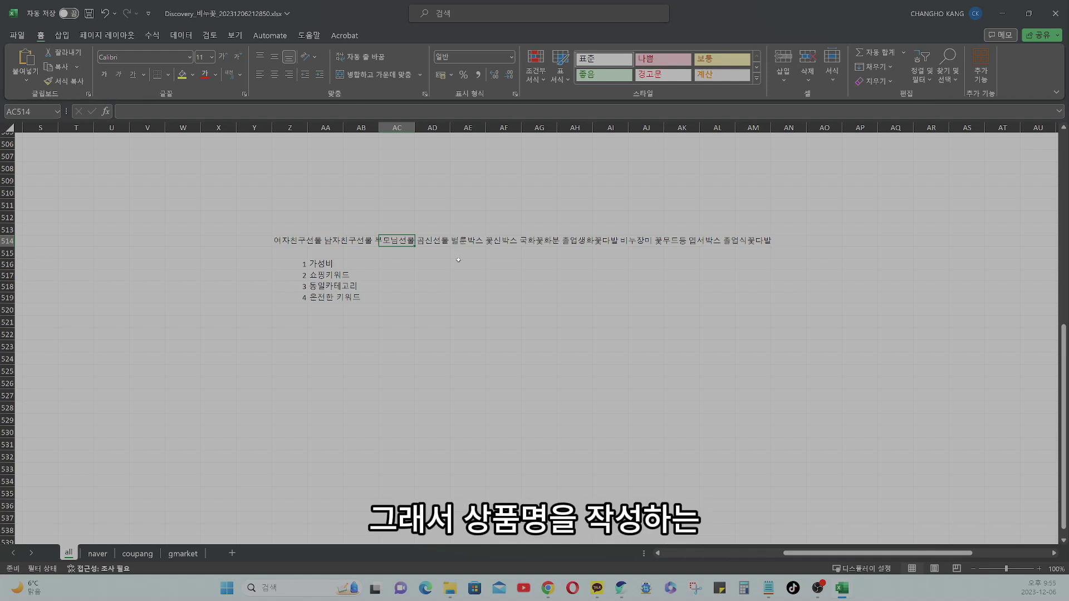
Review the four product name rules in AA516:AA519 one by one, from 가성비 to 온전한 키워드
left_click_drag(327, 263, 326, 296)
left_click(328, 263)
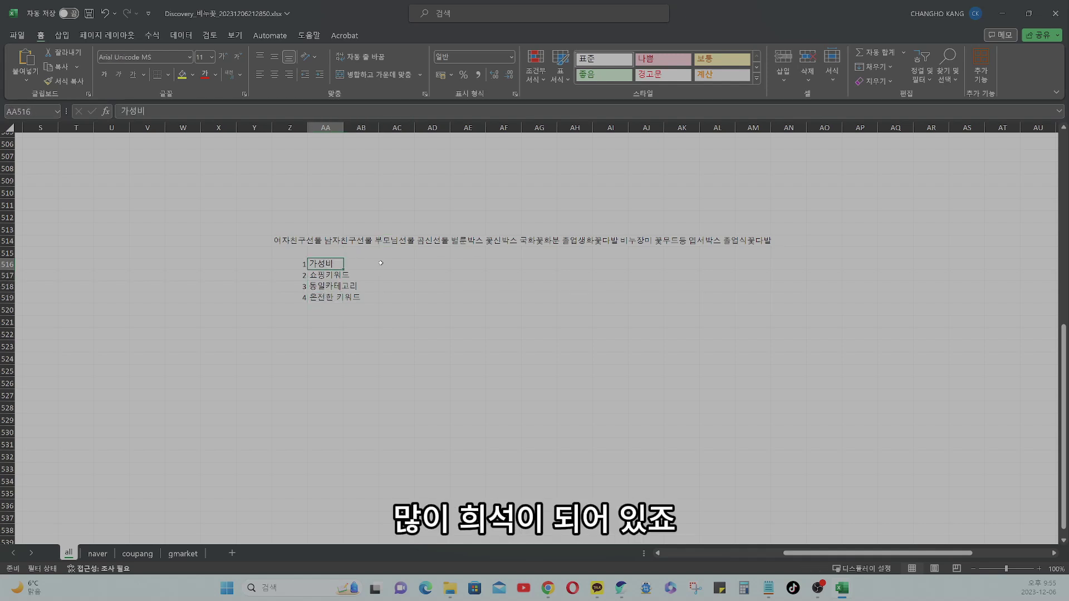
left_click(359, 264)
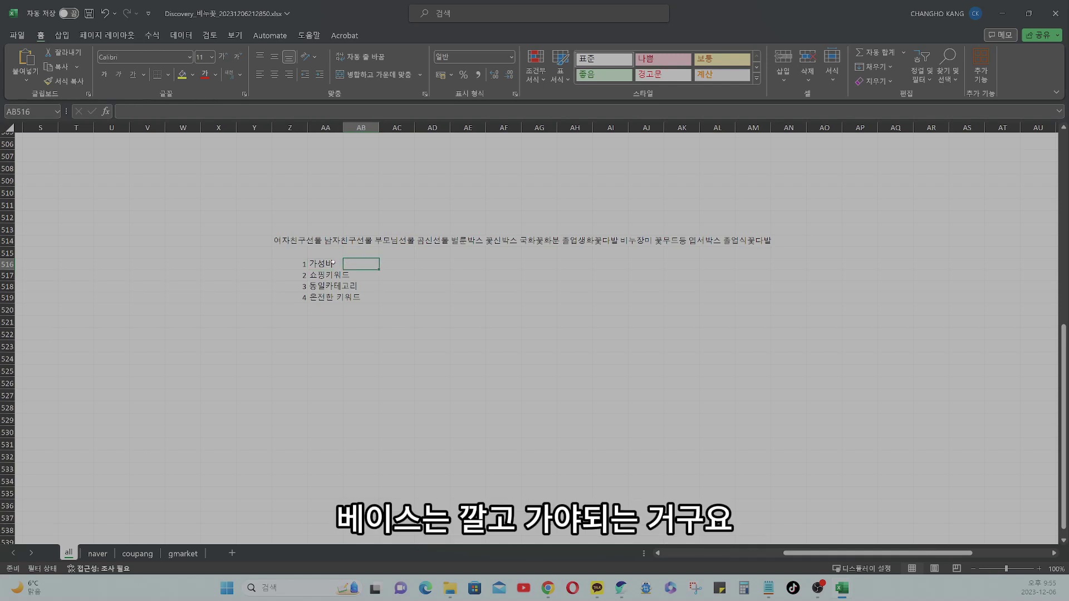
left_click(333, 263)
key("Down")
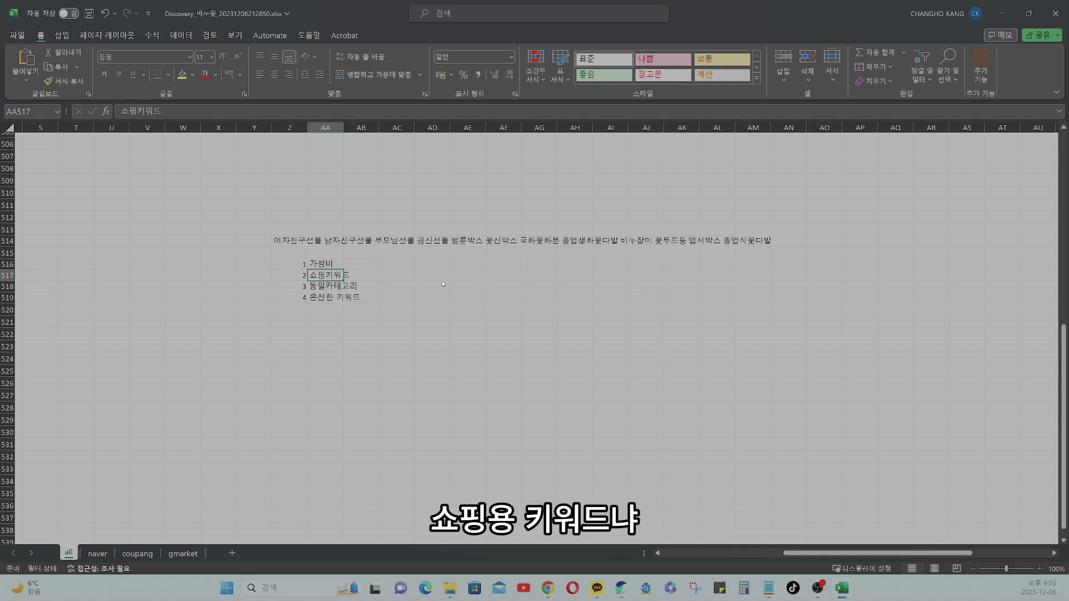
key("Down")
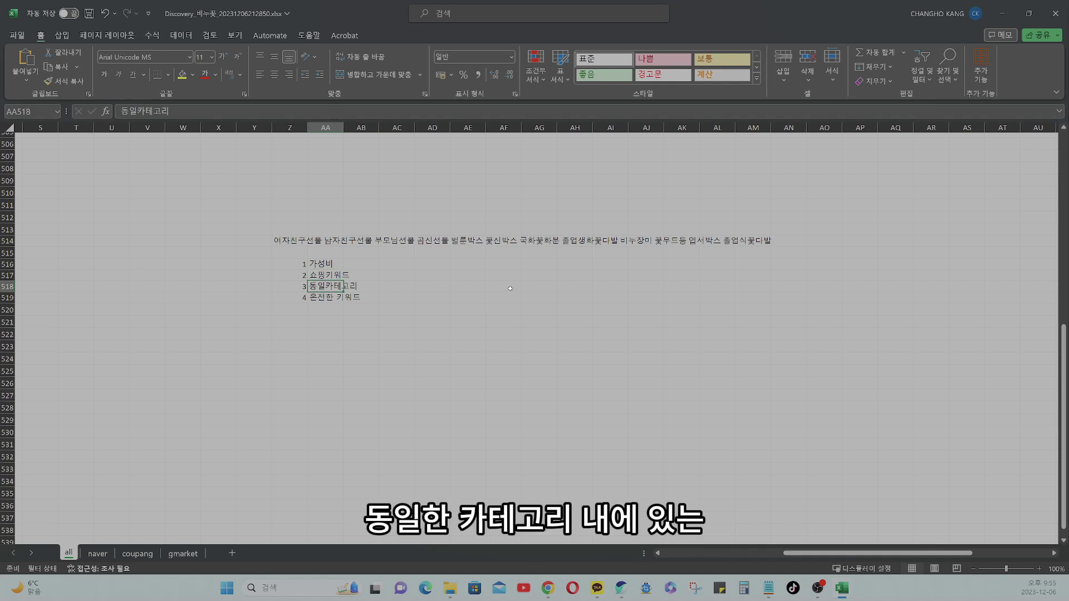
key("Down")
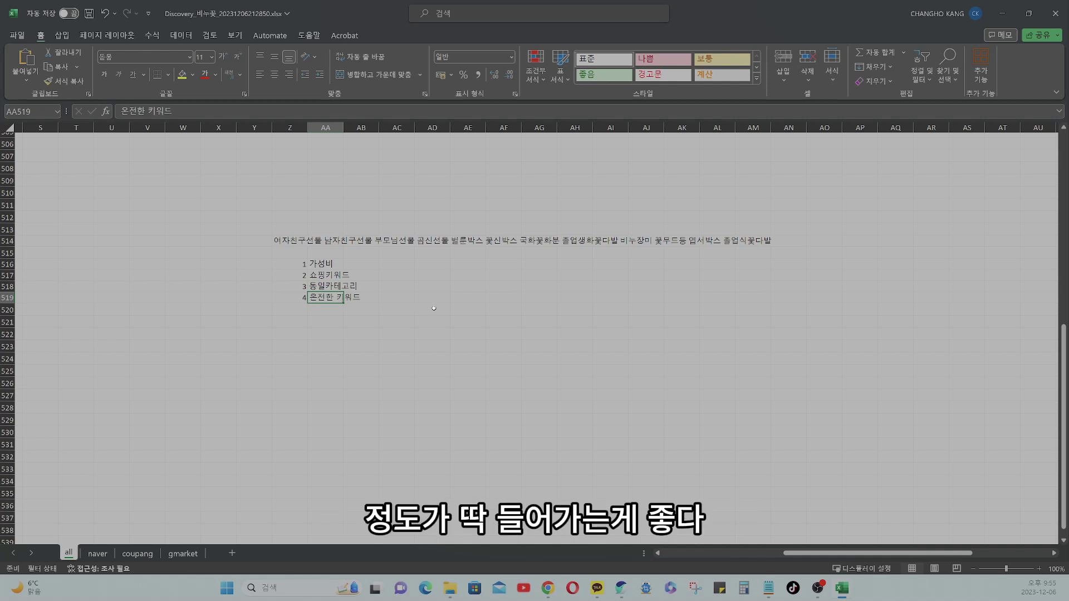
Examine the keywords at the end and start of the product name in row 514, and return to the Naver Shopping results in Chrome
left_click(664, 241)
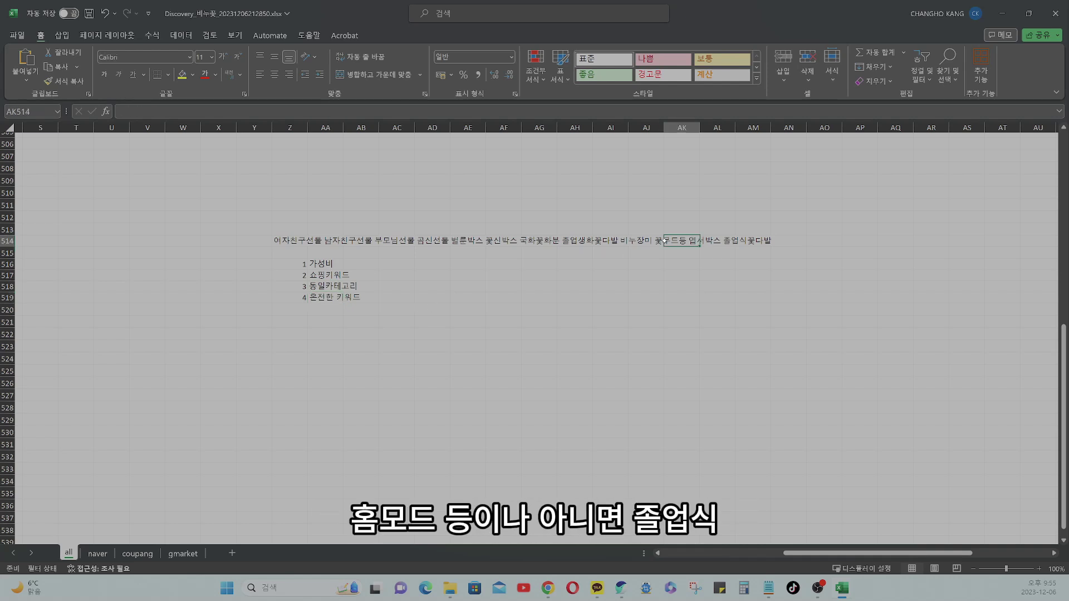
left_click(749, 241)
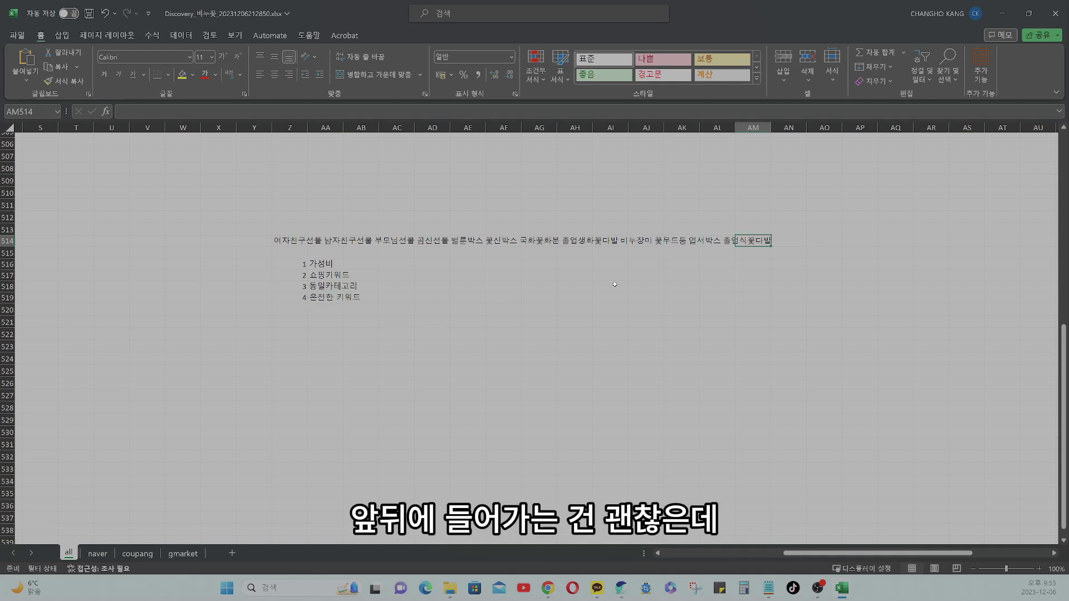
left_click(290, 240)
left_click(367, 241)
left_click(396, 242)
left_click(451, 243)
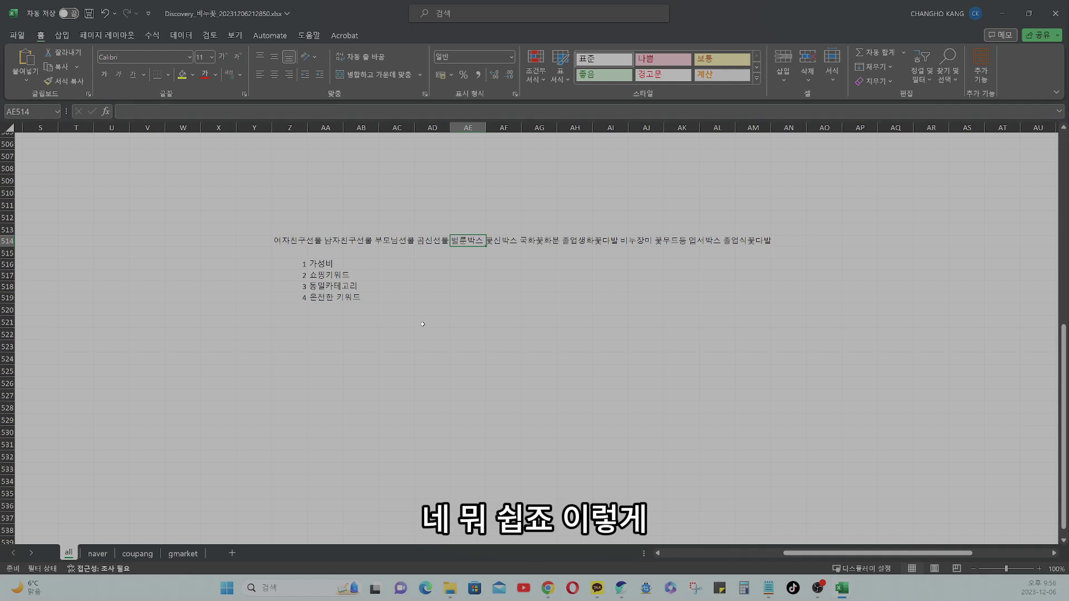
left_click(1000, 14)
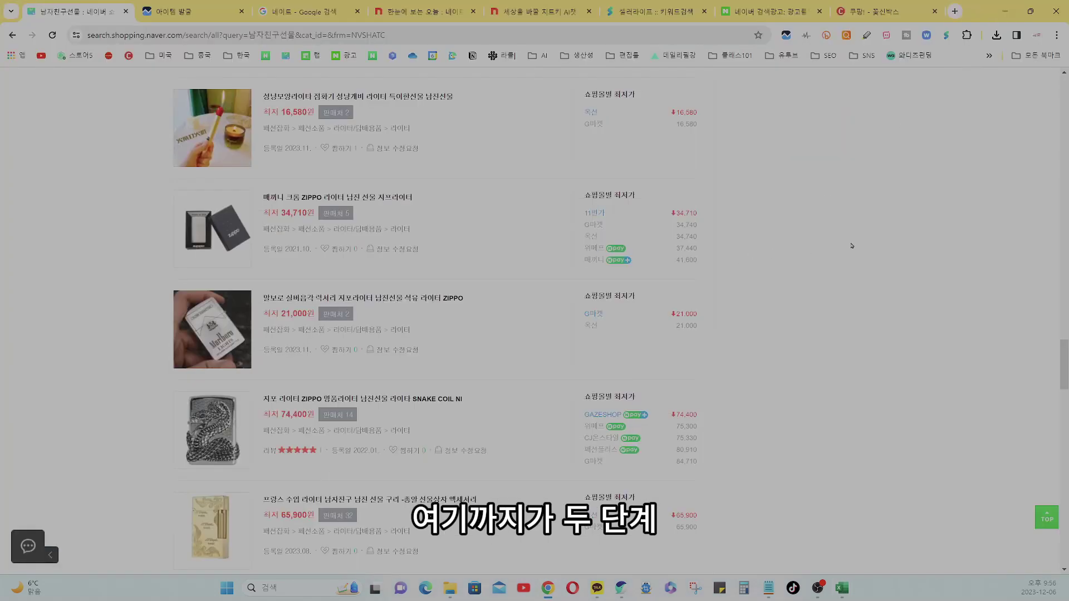